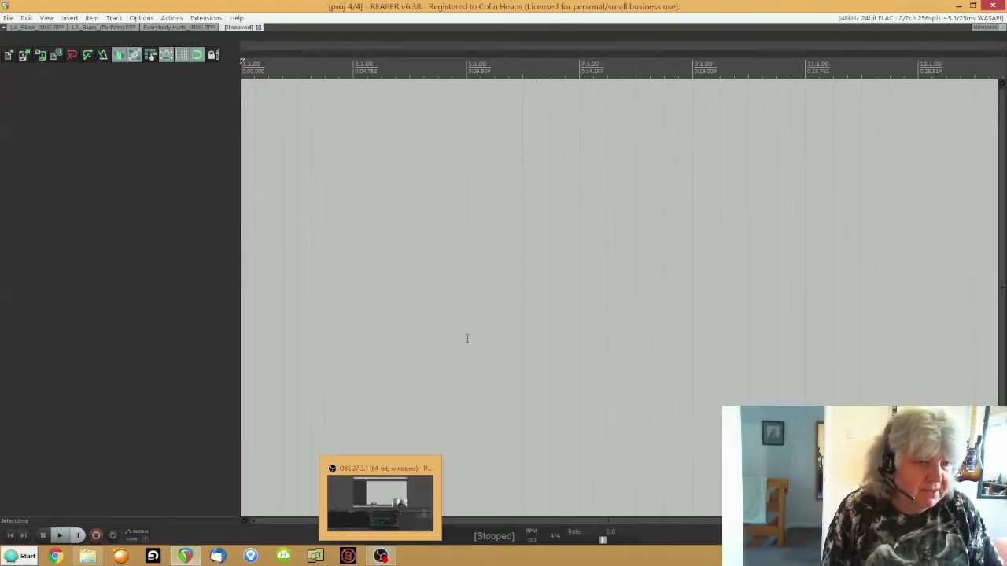
# - Clear the track selection and create a new project from the CKH_Template project template
pyautogui.click(92, 178)
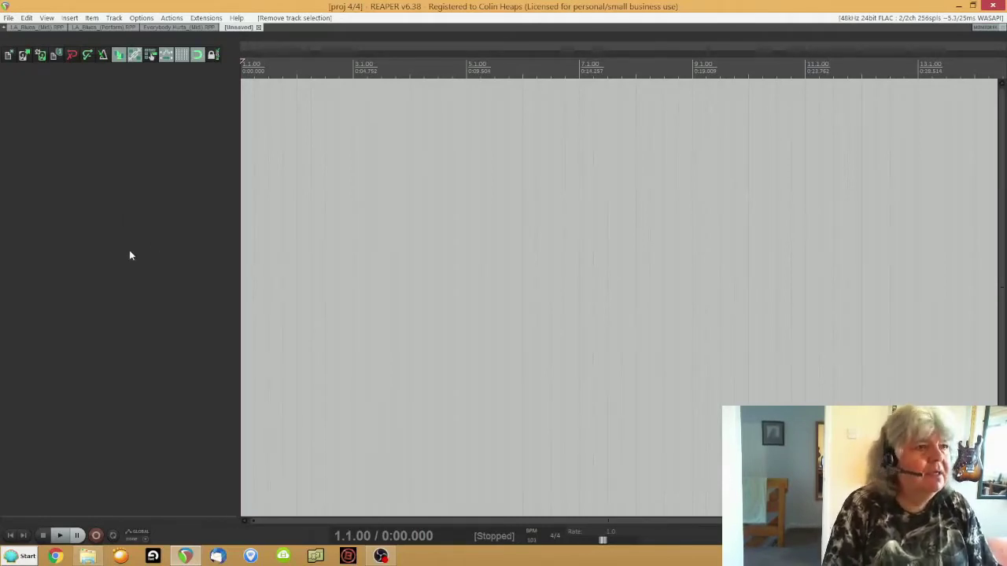
pyautogui.click(8, 17)
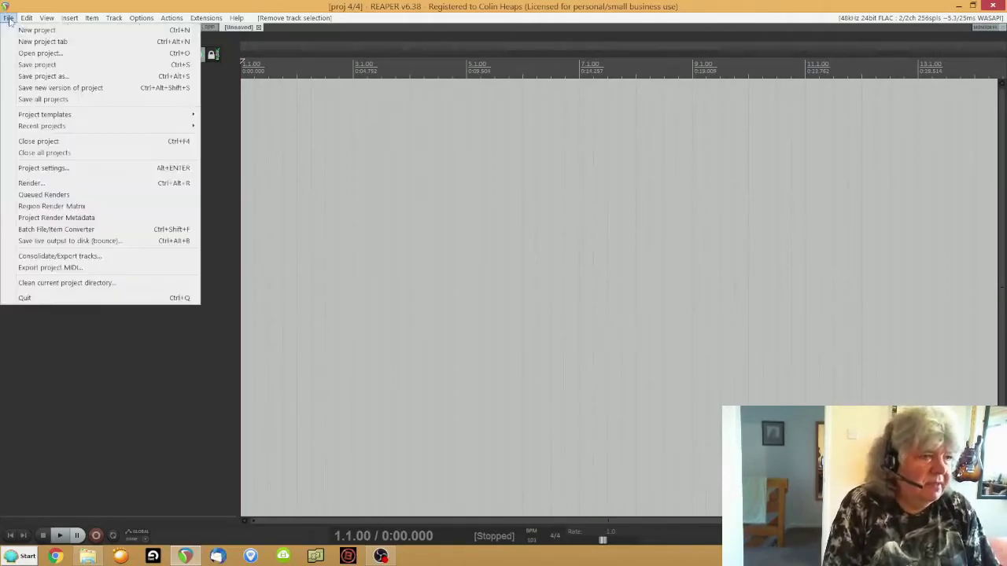
pyautogui.moveTo(26, 119)
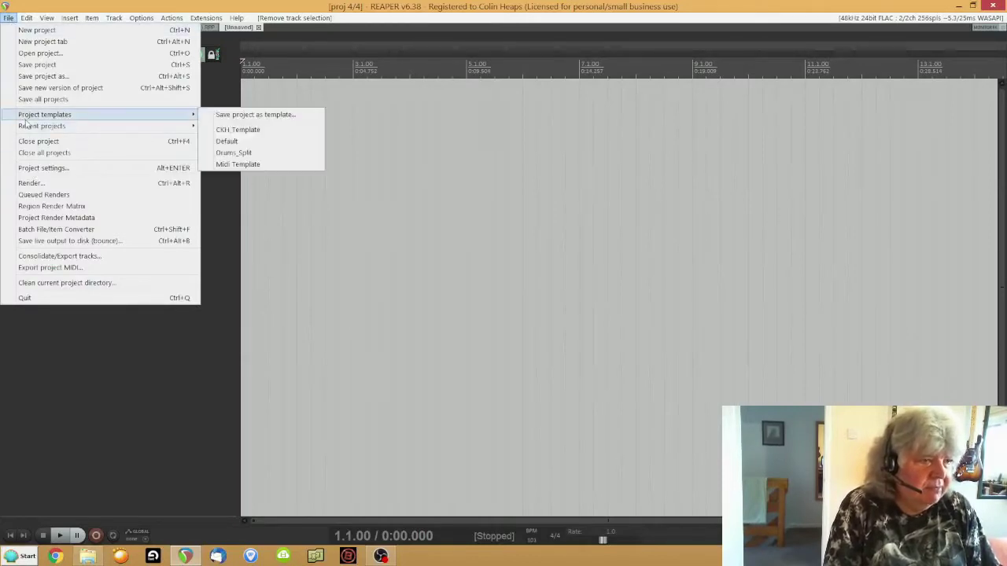
pyautogui.click(222, 131)
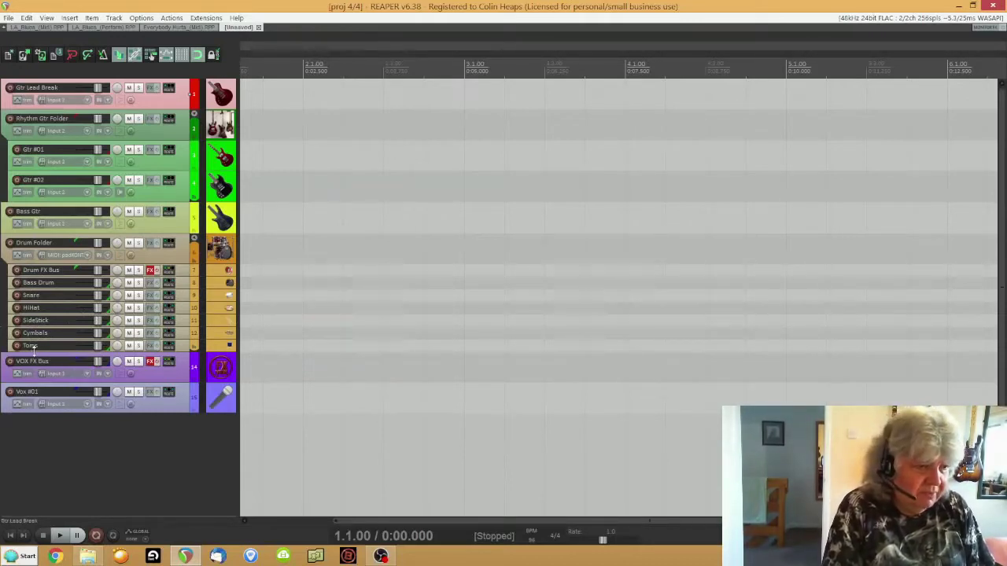
# - Make Drum Folder the selected track in the new template project
pyautogui.click(147, 260)
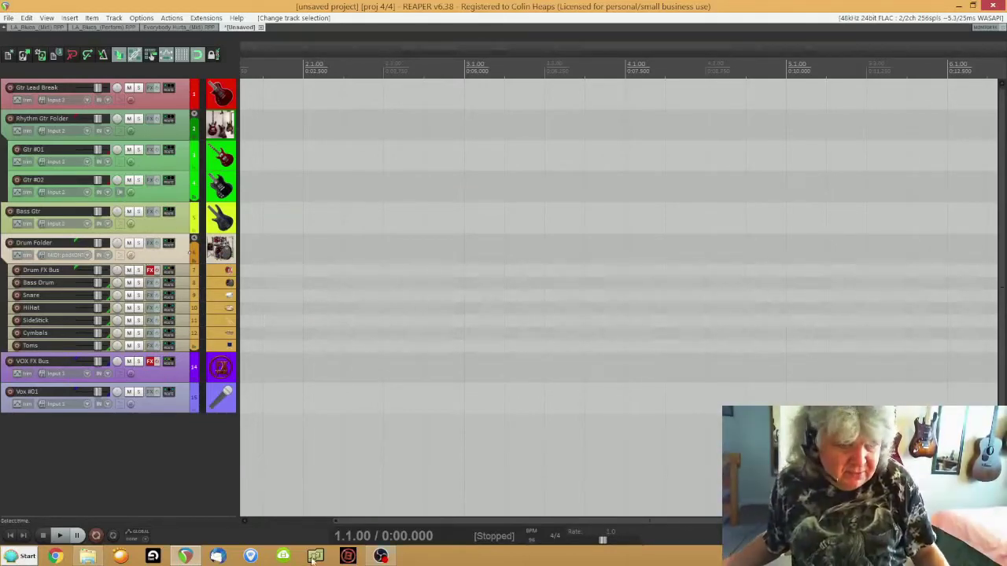
pyautogui.click(381, 556)
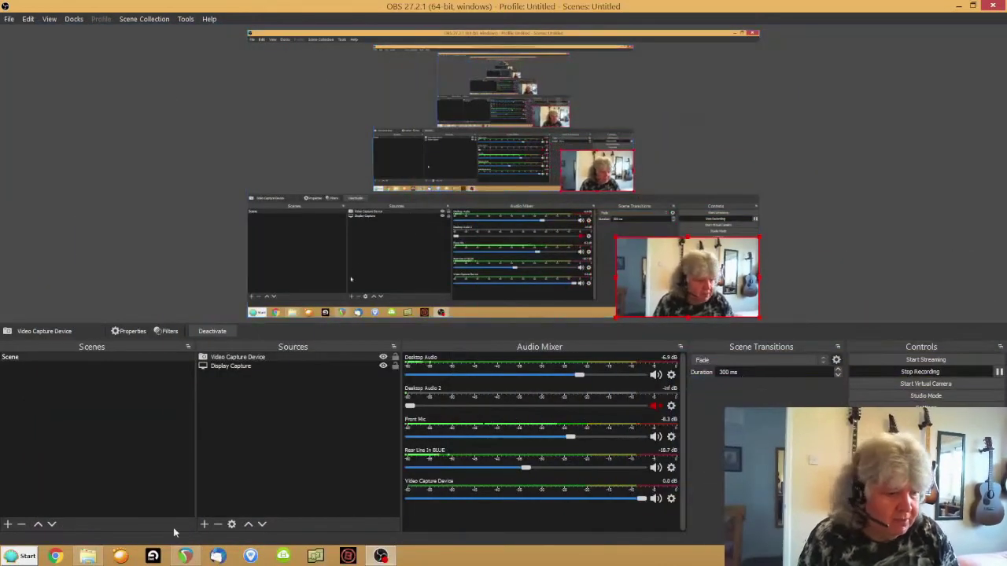
pyautogui.click(185, 556)
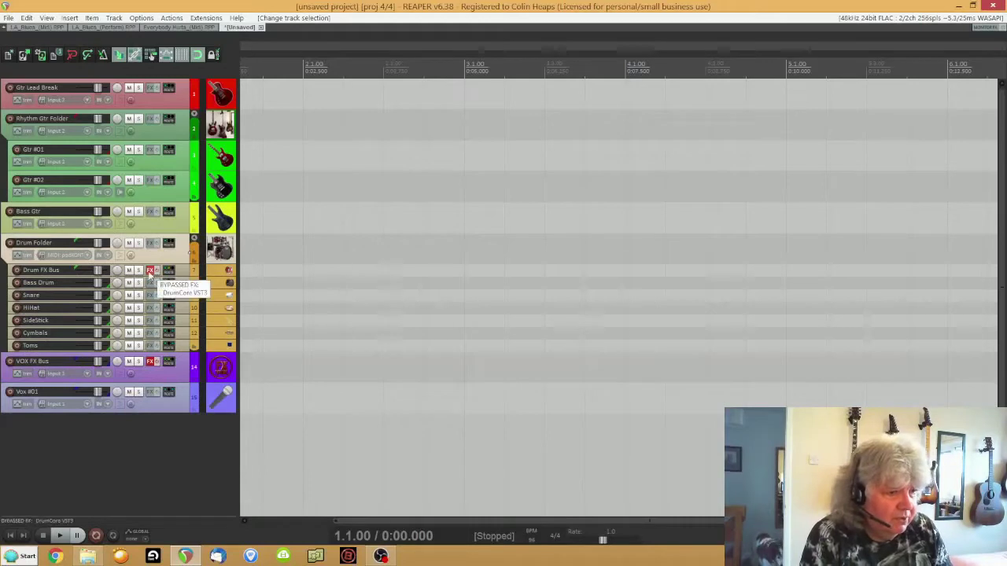
# - Switch the Drum FX Bus's DrumCore VST3 plugin back on by clearing its FX bypass
pyautogui.click(149, 273)
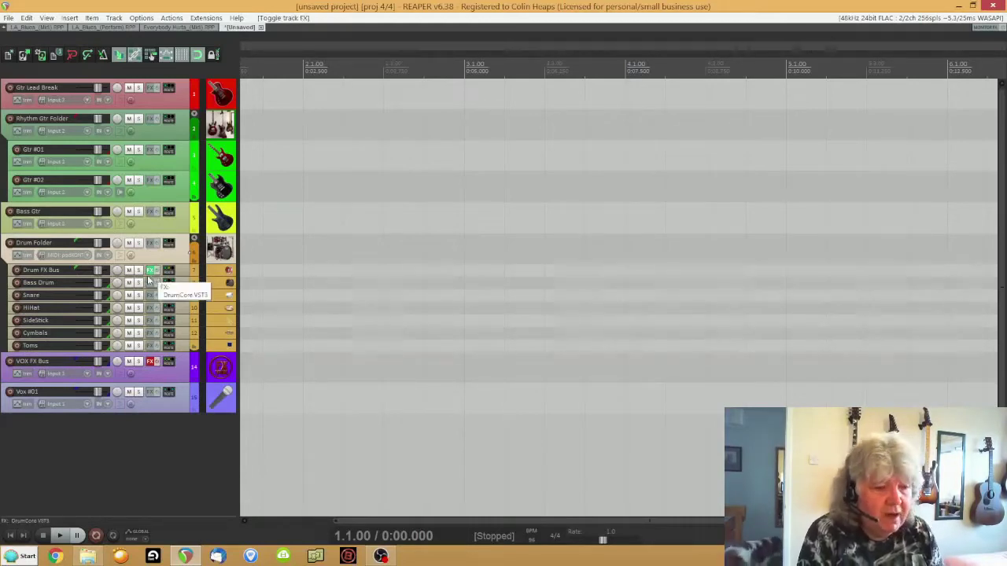
# - Bypass DrumCore 4 in the Drum FX Bus FX chain and bring up the Add FX plugin list
pyautogui.click(148, 280)
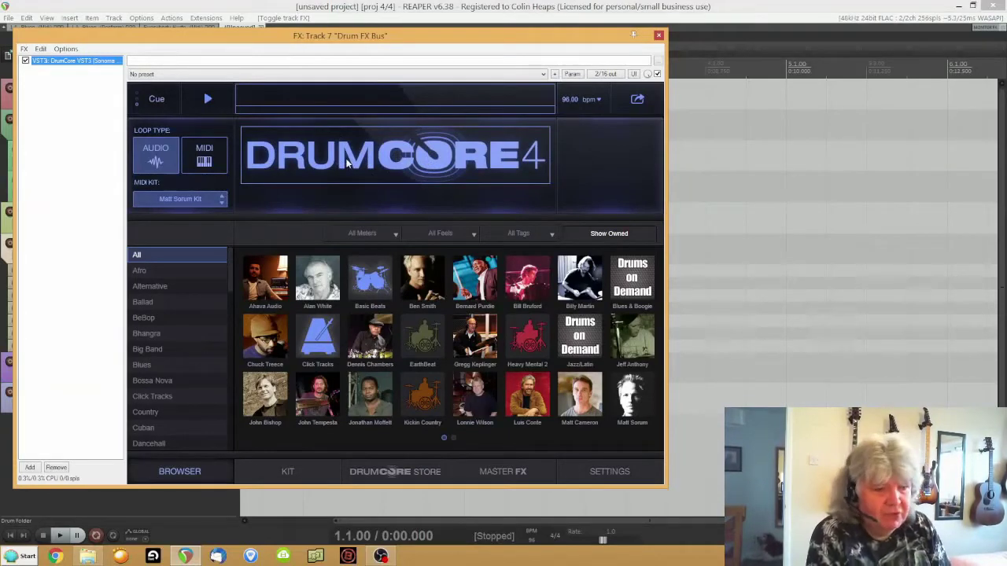
pyautogui.moveTo(299, 38); pyautogui.dragTo(381, 65)
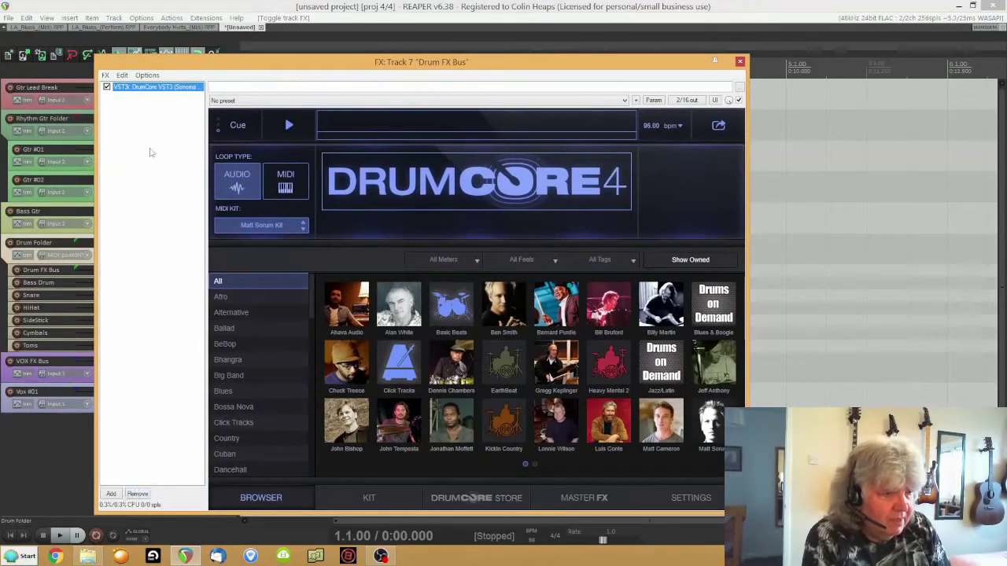
pyautogui.click(107, 87)
pyautogui.click(110, 493)
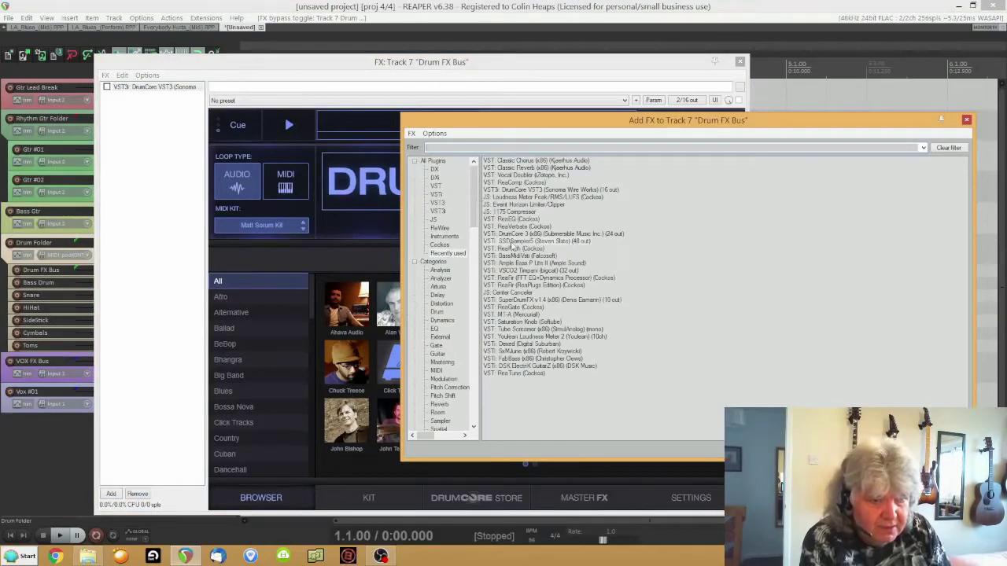
# - Add SSDSampler5 to the Drum FX Bus and load the Deluxe 2 Free Dry'n Tight kit
pyautogui.doubleClick(510, 241)
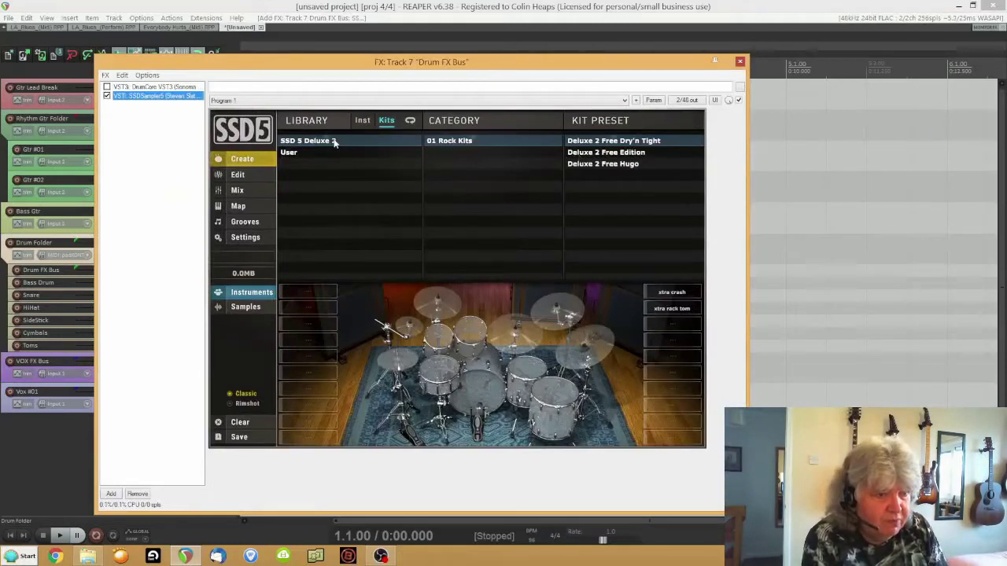
pyautogui.click(333, 142)
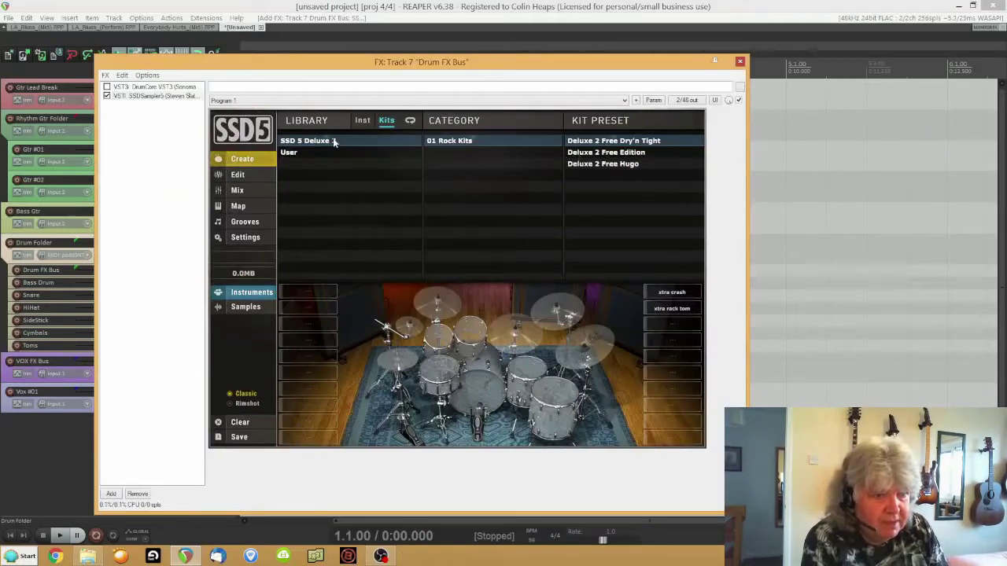
pyautogui.click(590, 142)
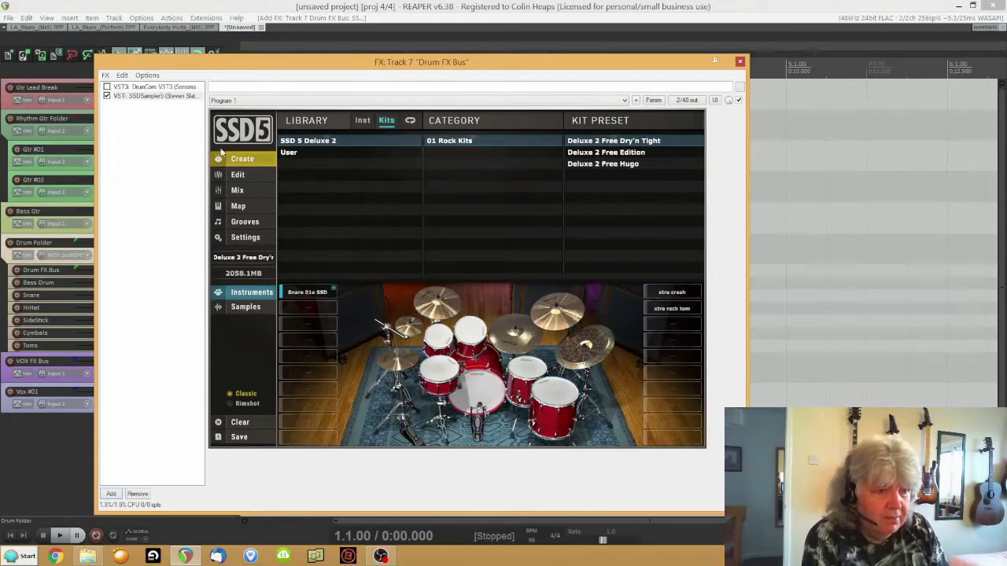
# - Remove the SSD5 sampler so only DrumCore 4 remains active in the chain
pyautogui.rightClick(126, 96)
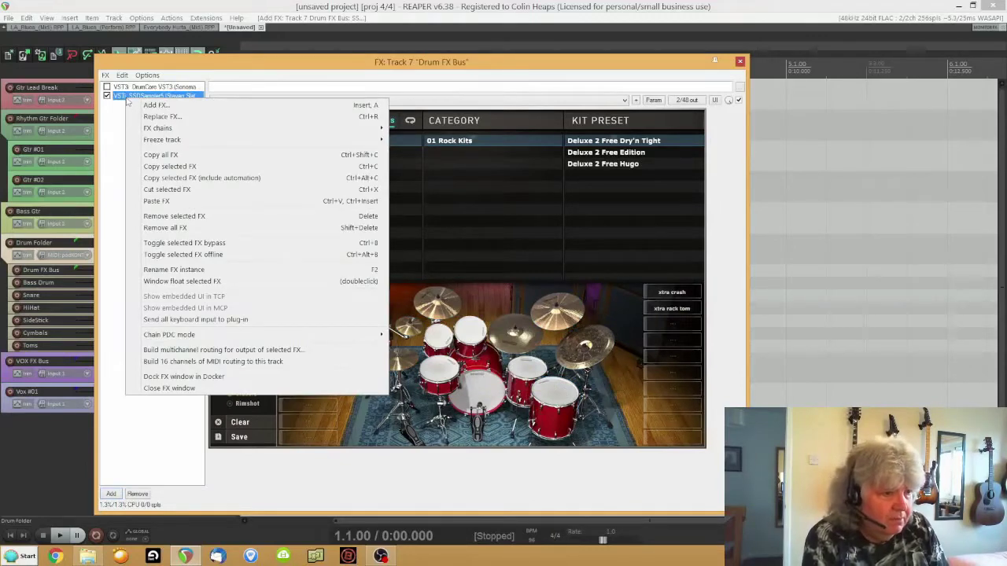
pyautogui.click(140, 492)
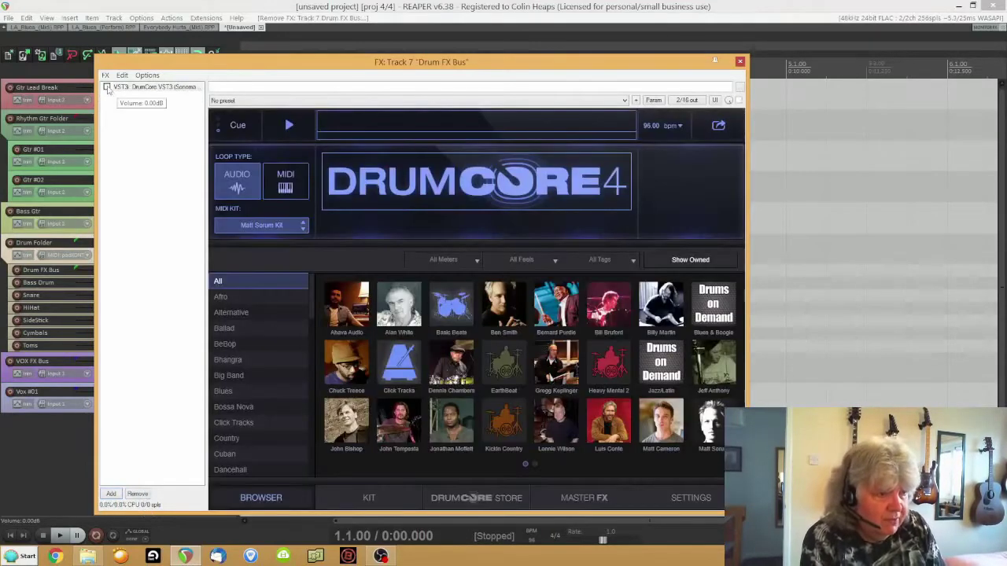
pyautogui.click(108, 88)
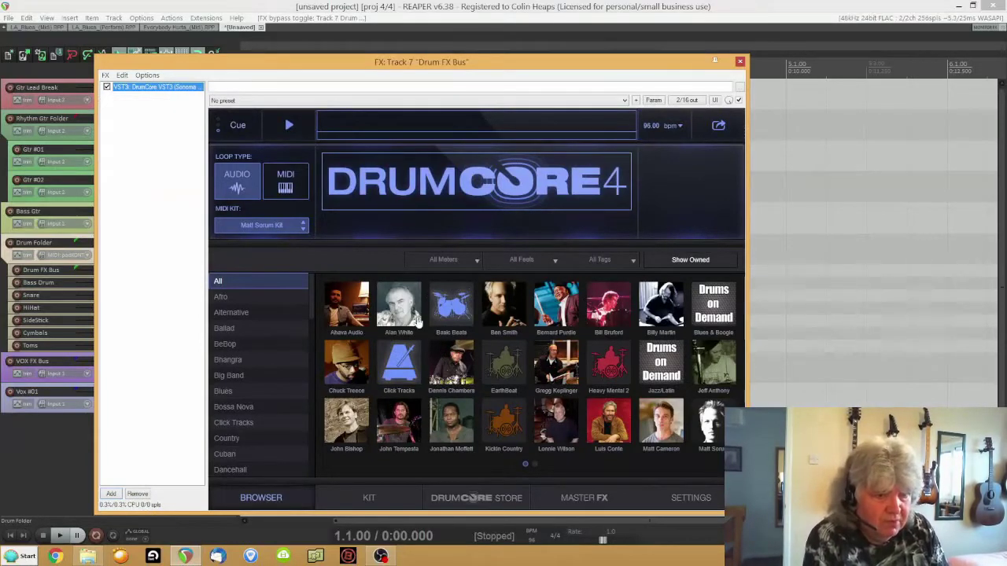
# - Look over DrumCore's MIDI Kit list, then close the Drum FX Bus effects window
pyautogui.click(264, 227)
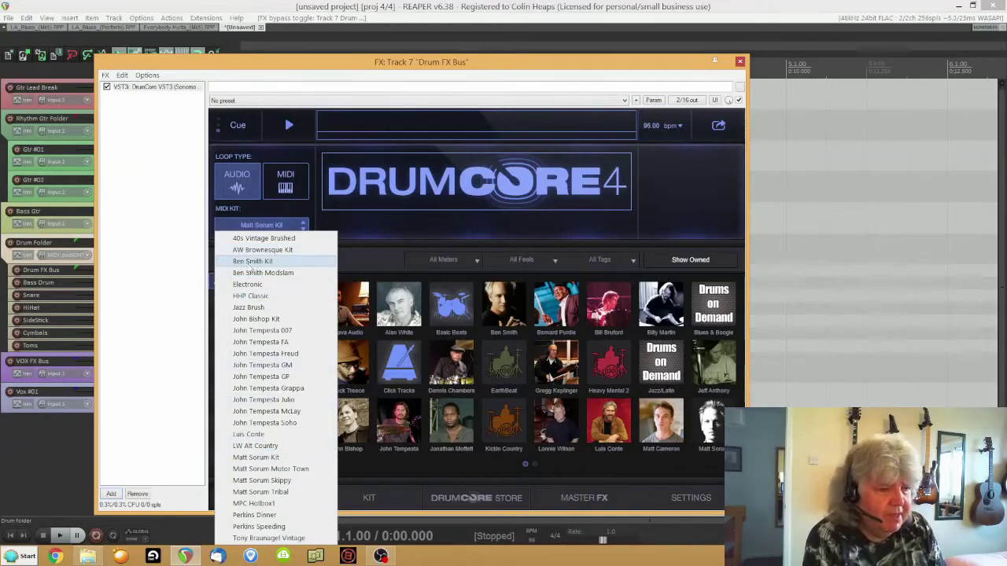
pyautogui.click(740, 61)
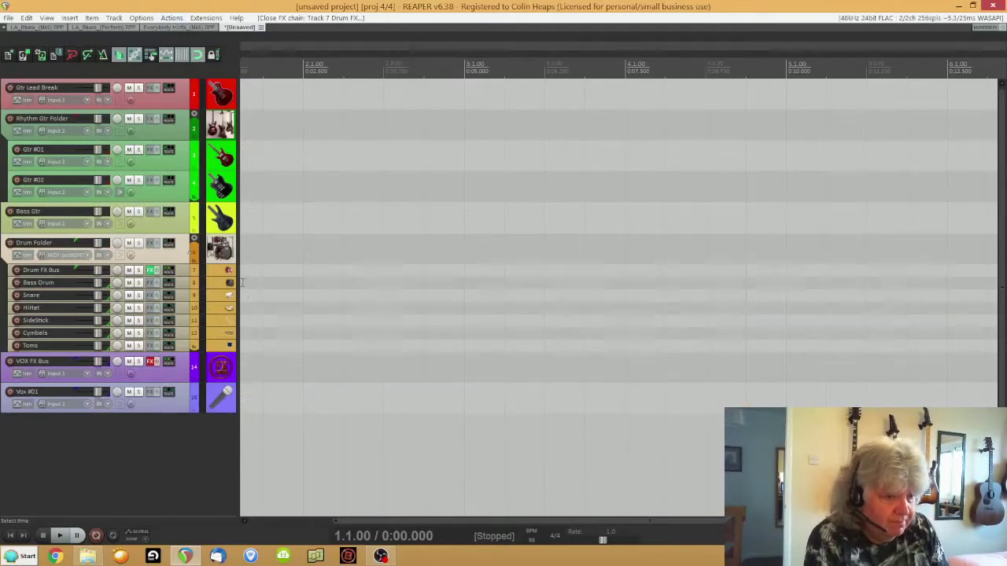
# - Insert an empty MIDI item over bars 1–2 and move it onto a drum sub-track
pyautogui.moveTo(246, 281); pyautogui.dragTo(464, 281)
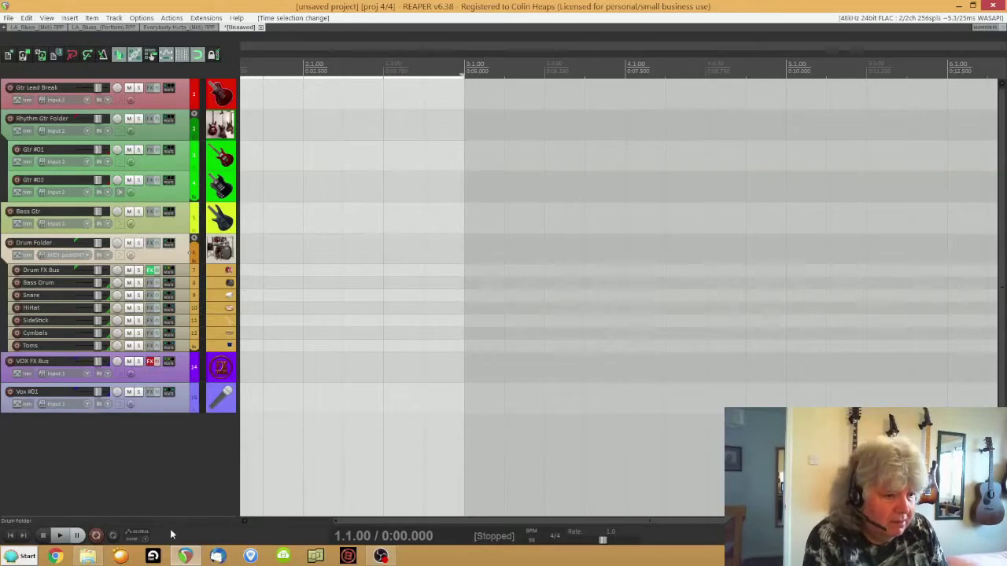
pyautogui.moveTo(350, 520); pyautogui.dragTo(299, 520)
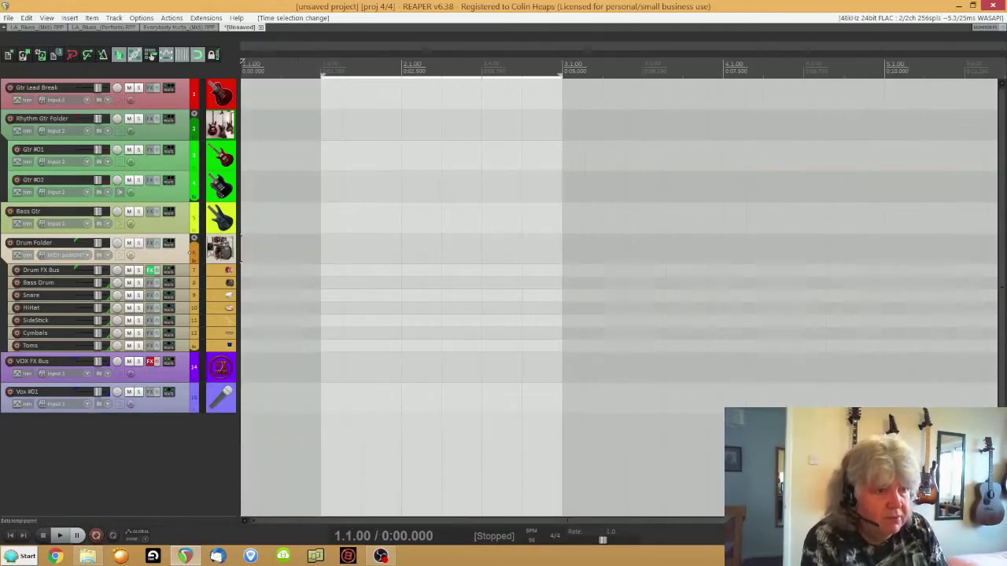
pyautogui.moveTo(319, 75); pyautogui.dragTo(241, 76)
pyautogui.click(69, 17)
pyautogui.click(86, 41)
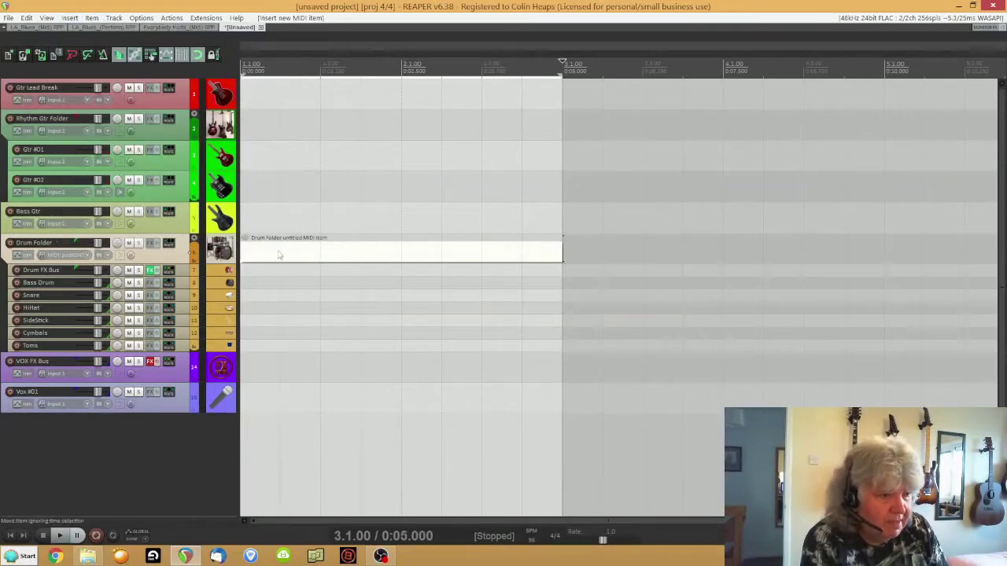
pyautogui.moveTo(279, 255); pyautogui.dragTo(285, 285)
# - Draw a two-bar beat of C2 kick notes and upper-row hi-hat notes in the MIDI item
pyautogui.doubleClick(285, 285)
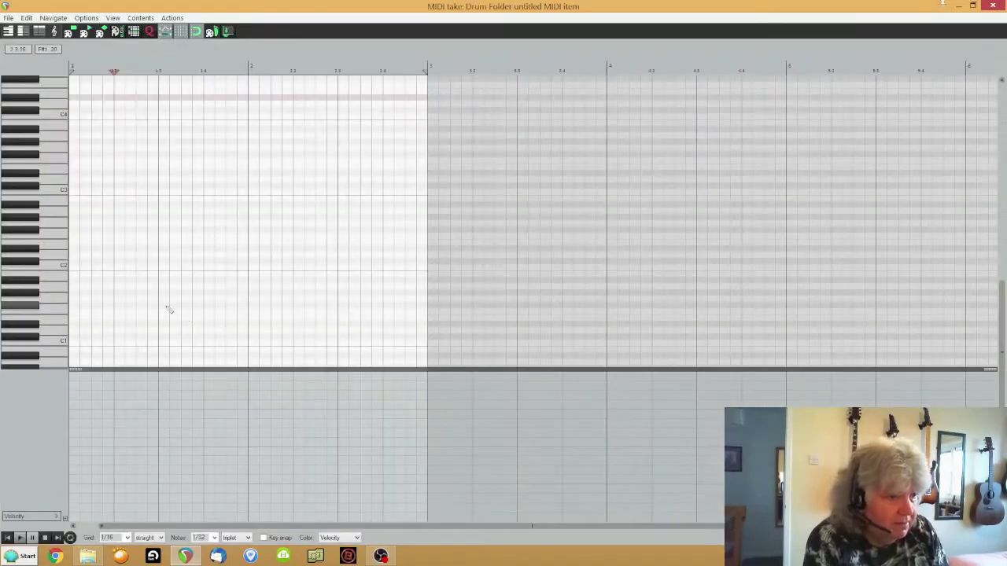
pyautogui.click(73, 268)
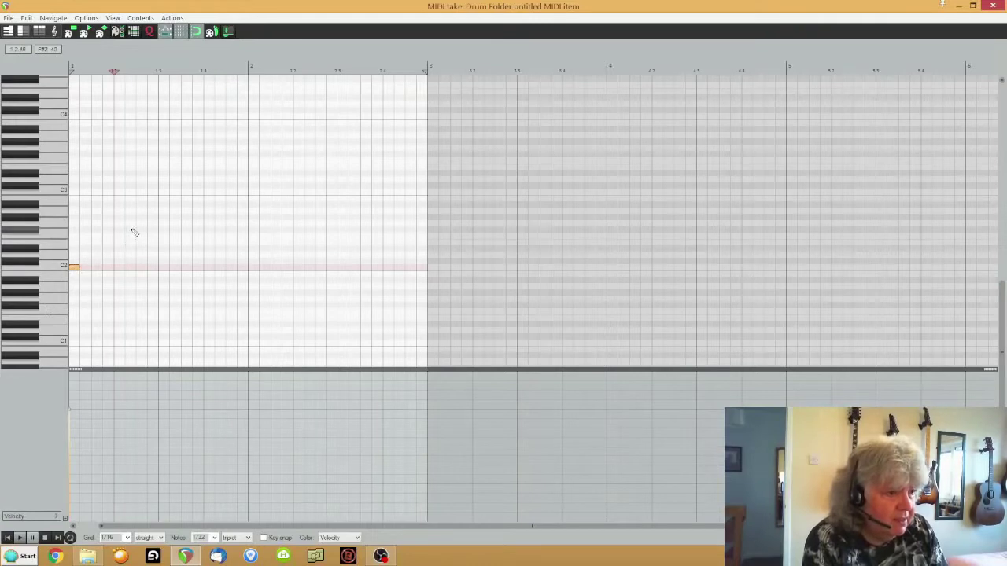
pyautogui.moveTo(116, 232); pyautogui.dragTo(139, 232)
pyautogui.click(163, 232)
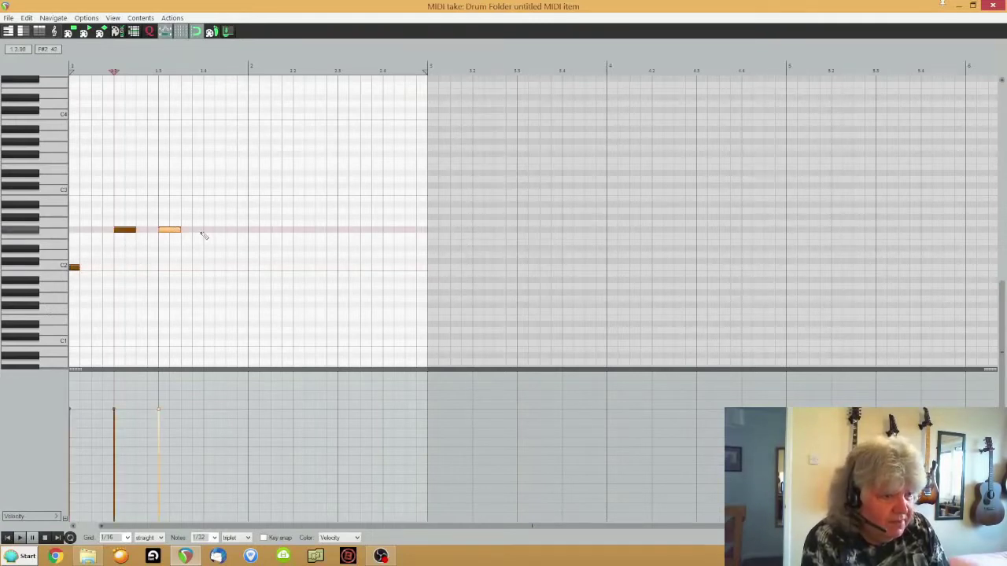
pyautogui.click(208, 232)
pyautogui.click(230, 269)
pyautogui.click(251, 269)
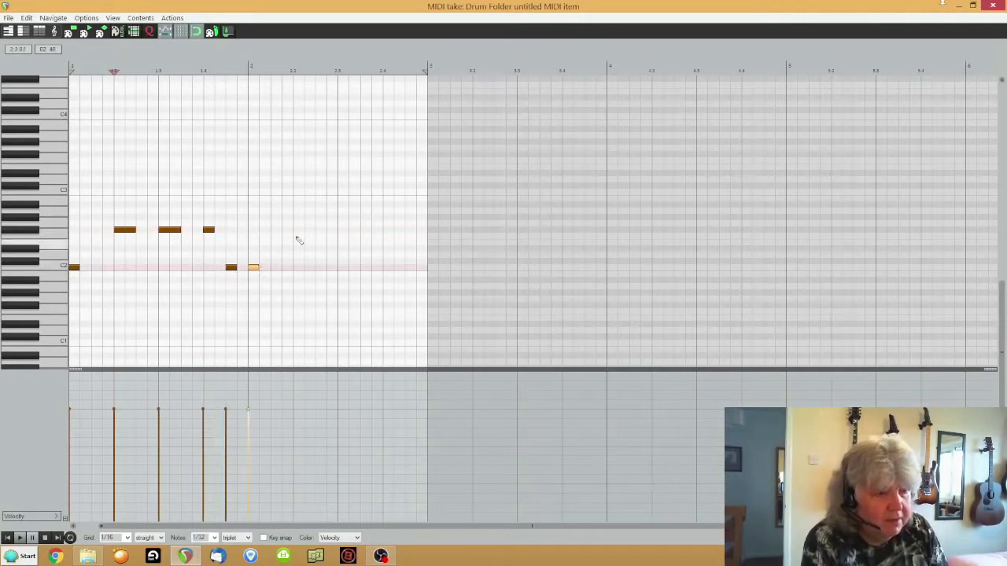
pyautogui.click(297, 232)
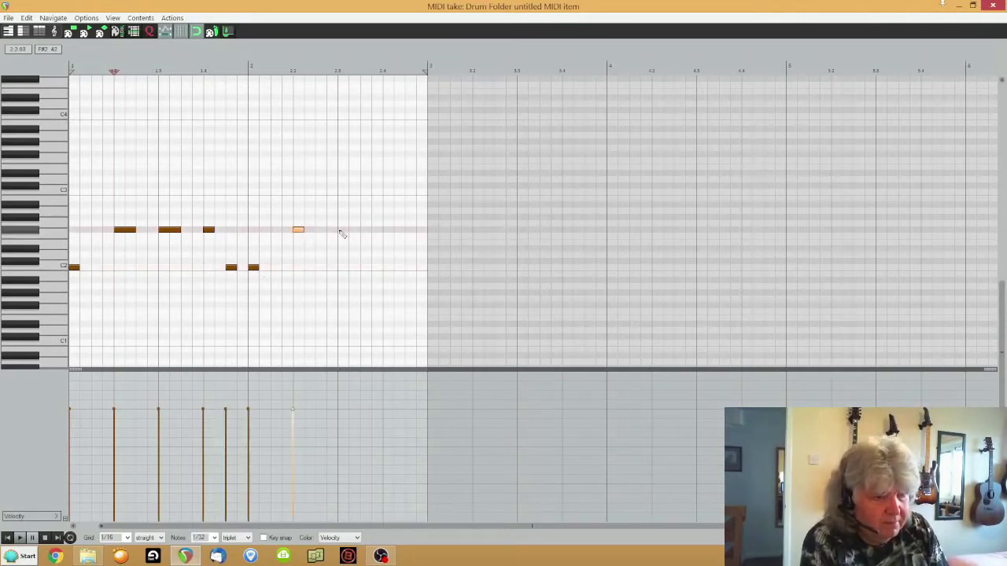
pyautogui.click(349, 232)
pyautogui.click(389, 232)
# - Close the MIDI editor and check the drum MIDI item's properties
pyautogui.click(999, 6)
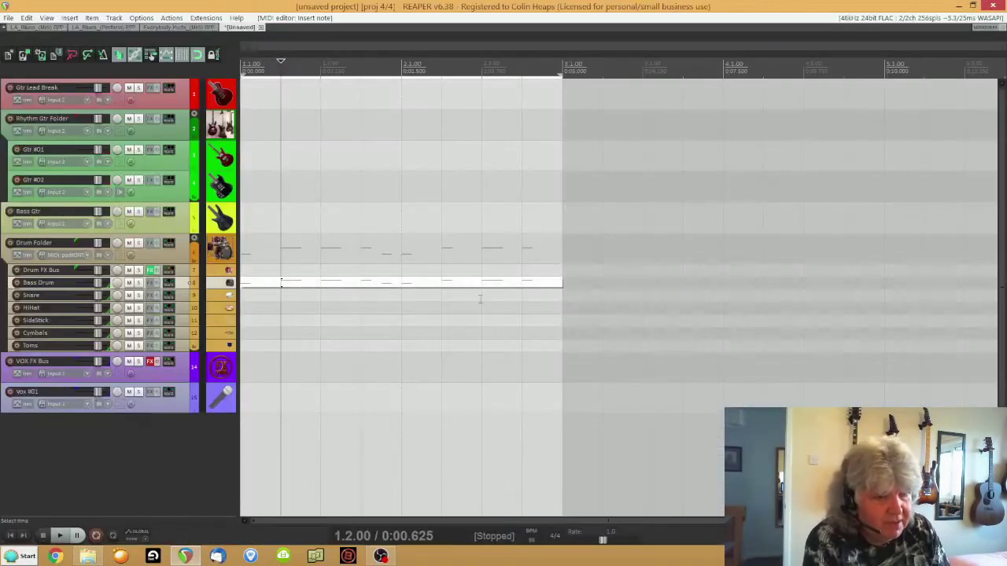
pyautogui.rightClick(418, 283)
pyautogui.click(460, 154)
pyautogui.click(916, 81)
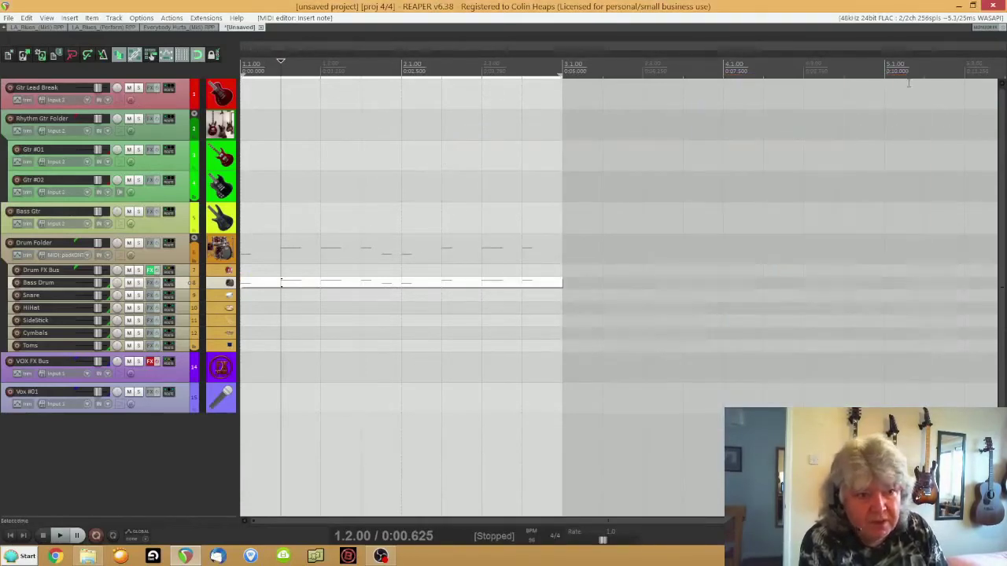
# - Stretch the drum MIDI item much further along the timeline
pyautogui.scroll(-2, 616, 269)
pyautogui.scroll(-1, 419, 320)
pyautogui.scroll(-3, 361, 315)
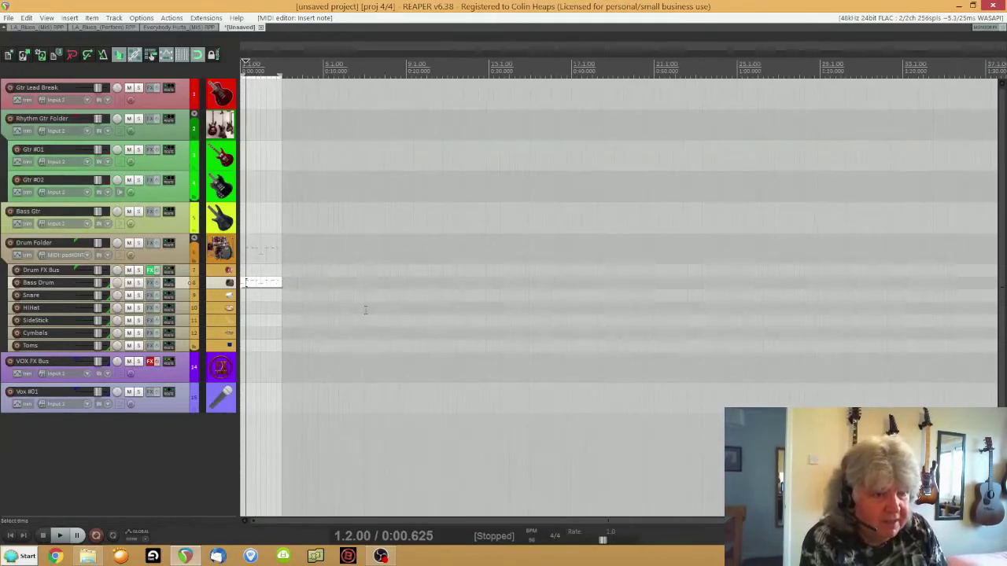
pyautogui.moveTo(281, 284); pyautogui.dragTo(706, 221)
# - Play the drum pattern from the project start, stop, clear the time selection, then switch to Guitar Pro
pyautogui.press('Home')
pyautogui.press('space')
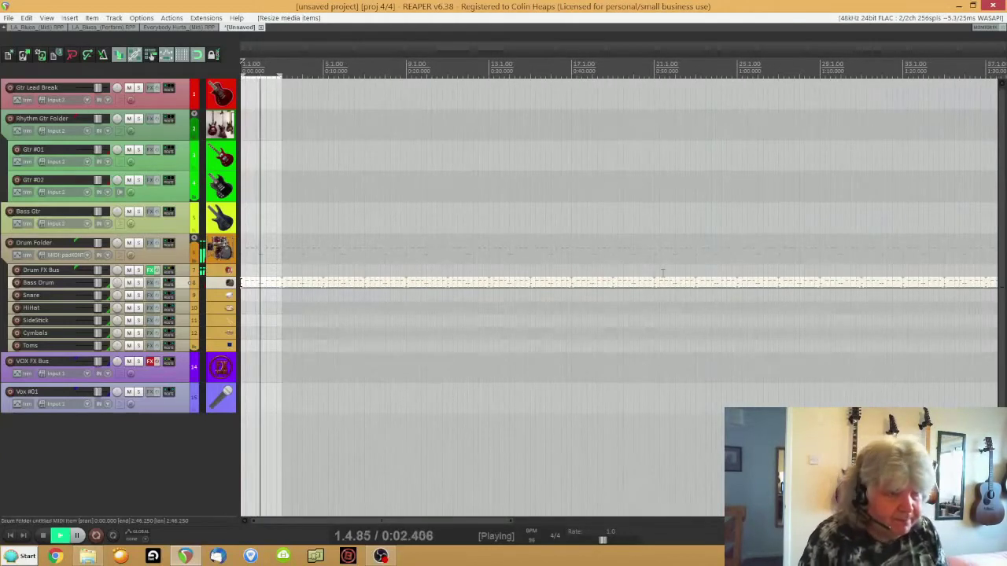
pyautogui.press('space')
pyautogui.press('Escape')
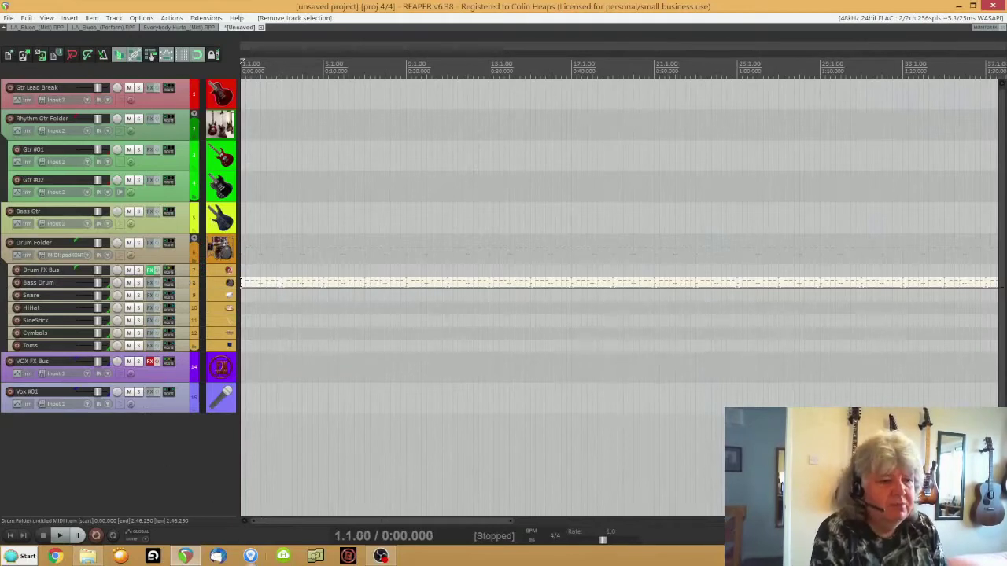
pyautogui.click(251, 557)
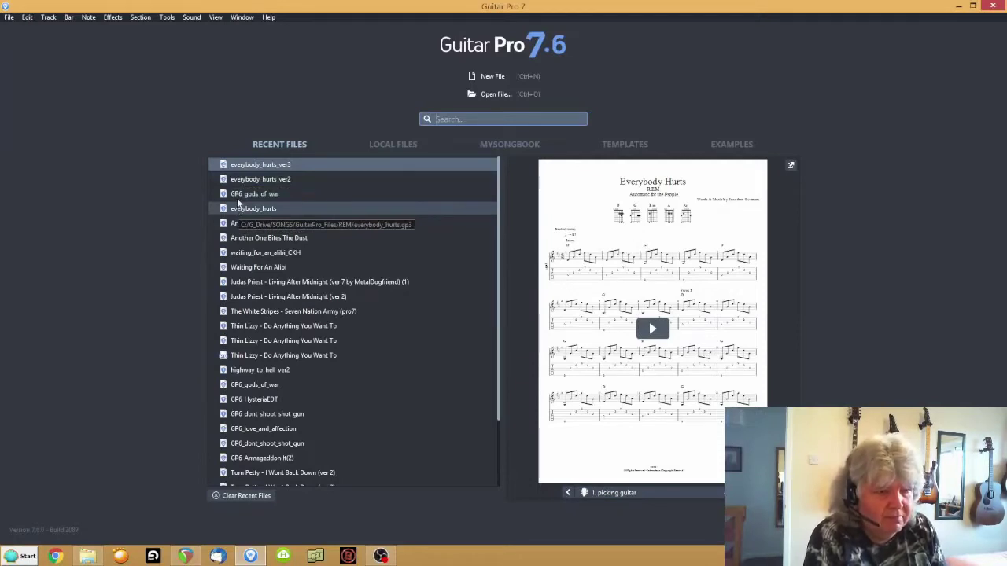
# - Open GP6_gods_of_war from Recent Files and display its 4. Drumkit track notation
pyautogui.click(236, 165)
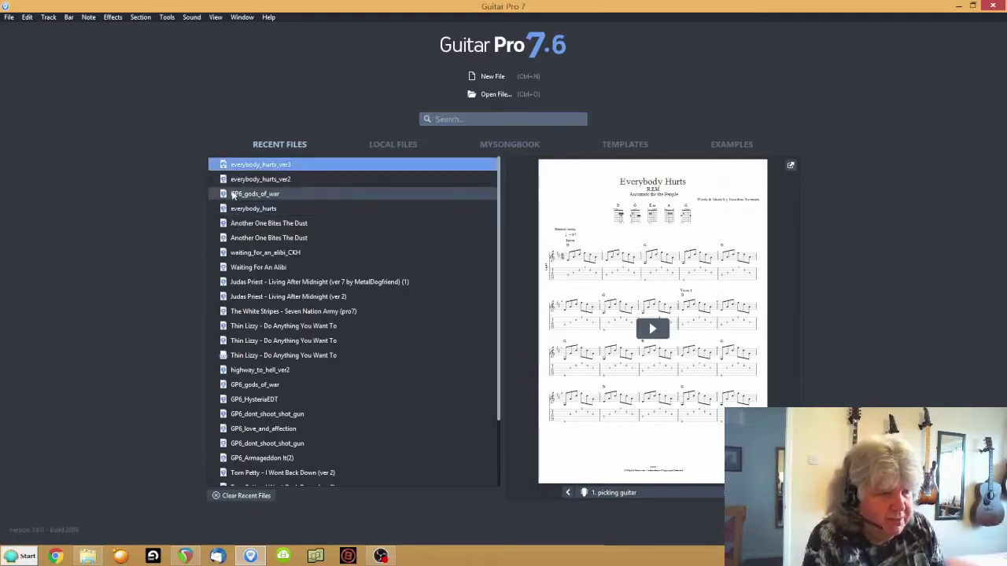
pyautogui.click(234, 194)
pyautogui.doubleClick(234, 195)
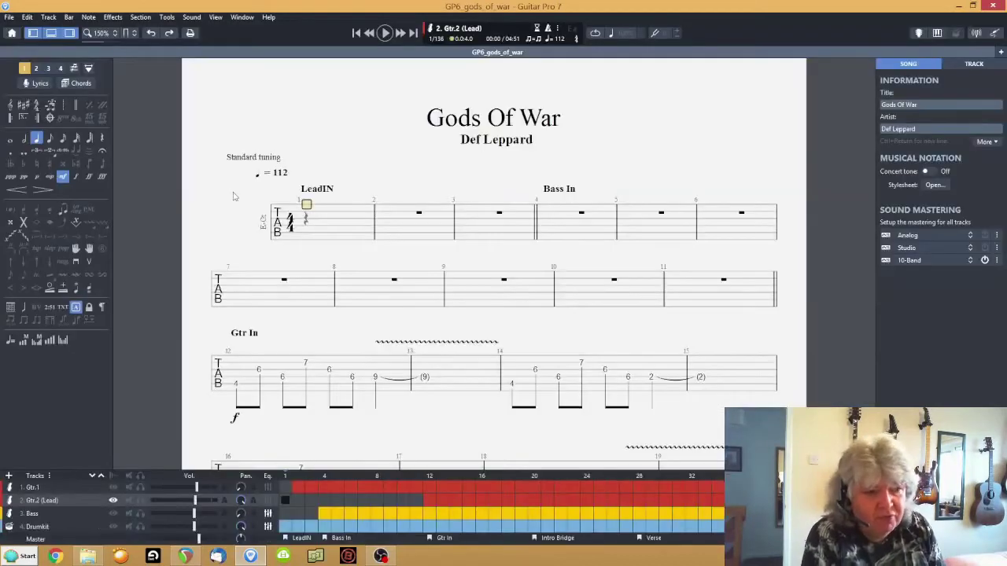
pyautogui.click(288, 526)
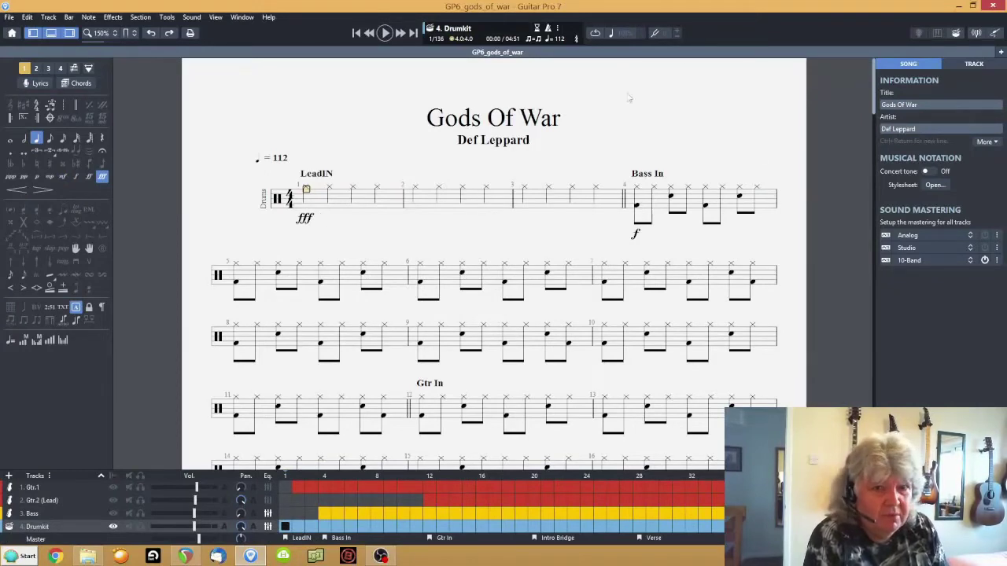
# - Leave Guitar Pro for REAPER and expand the compacted drum folder to full-height tracks
pyautogui.click(992, 7)
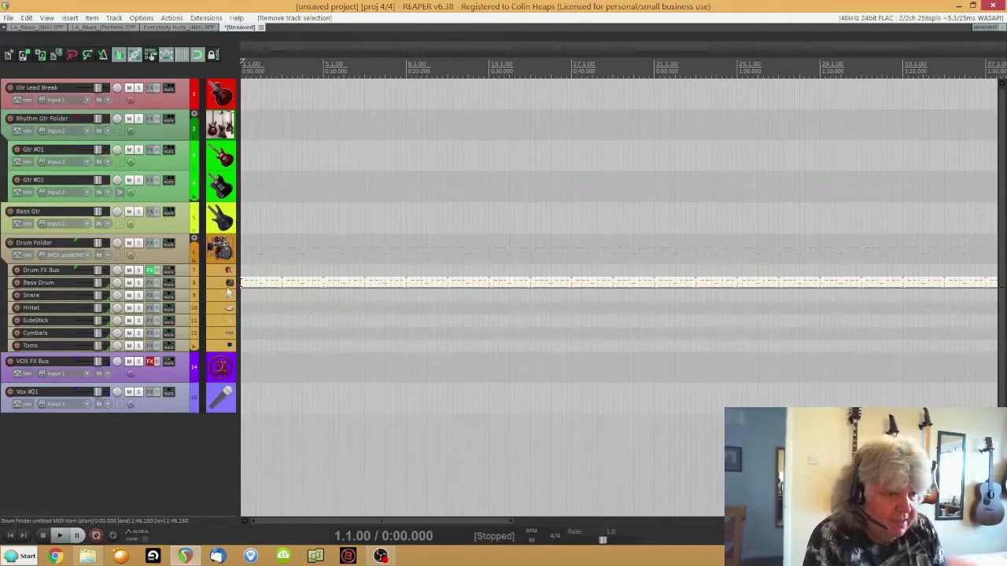
pyautogui.click(194, 241)
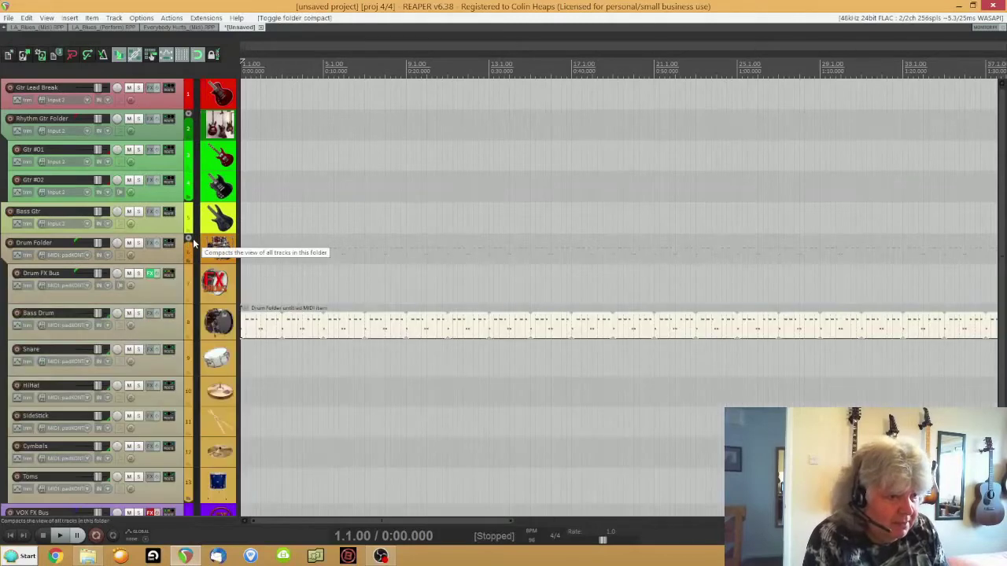
pyautogui.scroll(-3, 118, 314)
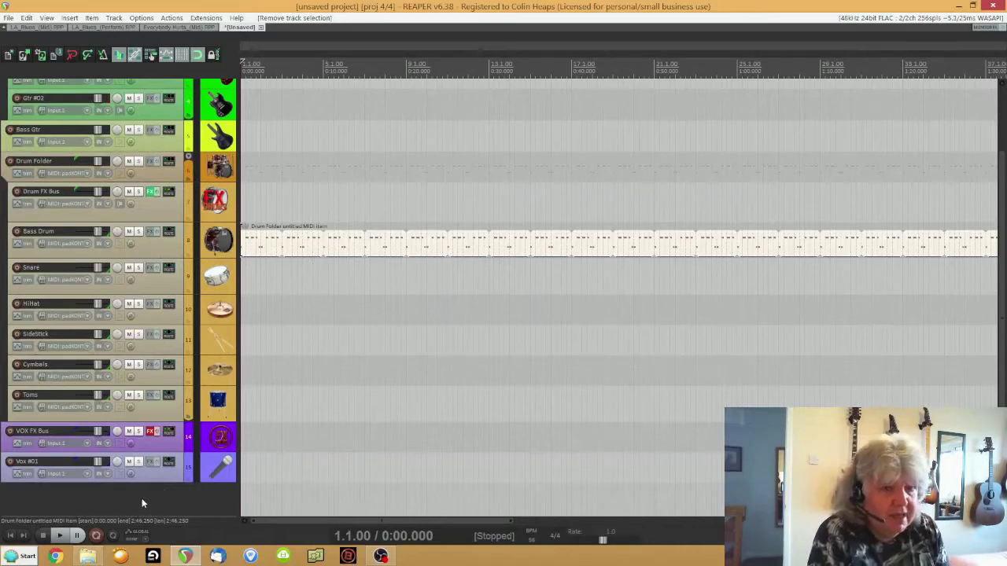
# - In Everybody Hurts (Midi), select the R.E.M. reference track and its audio items, including the one at bar 72
pyautogui.click(163, 28)
pyautogui.scroll(-3, 70, 292)
pyautogui.click(44, 469)
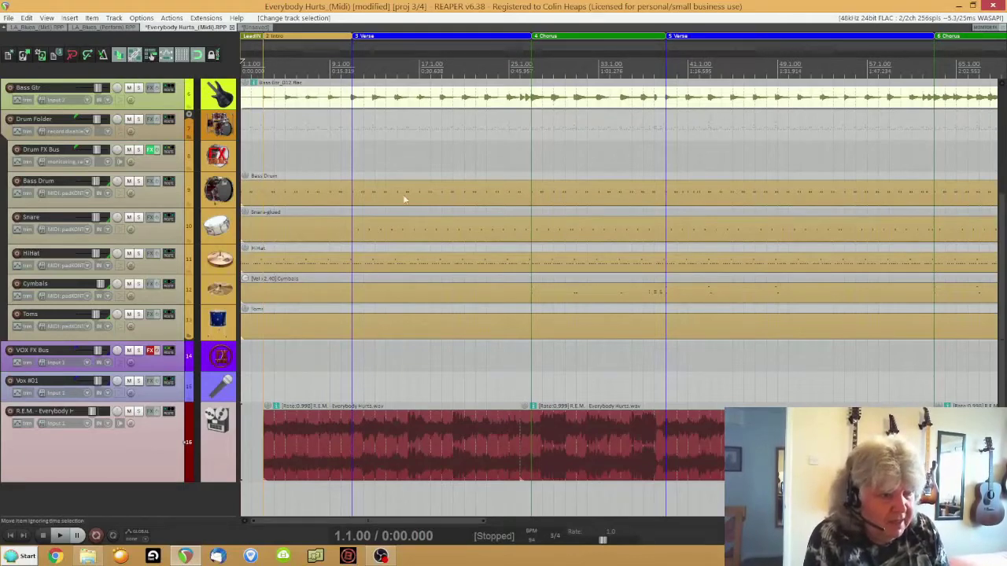
pyautogui.click(306, 449)
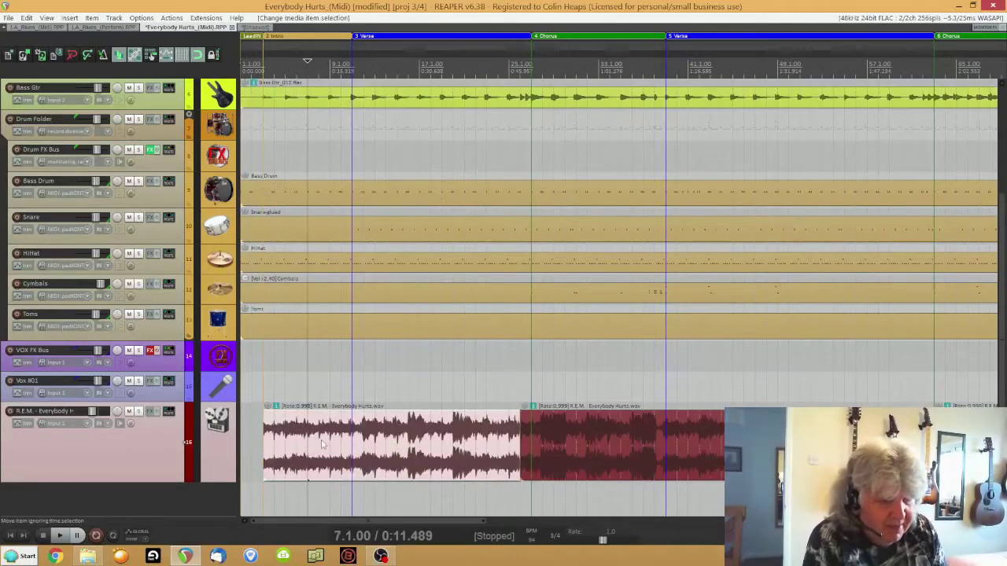
pyautogui.click(563, 436)
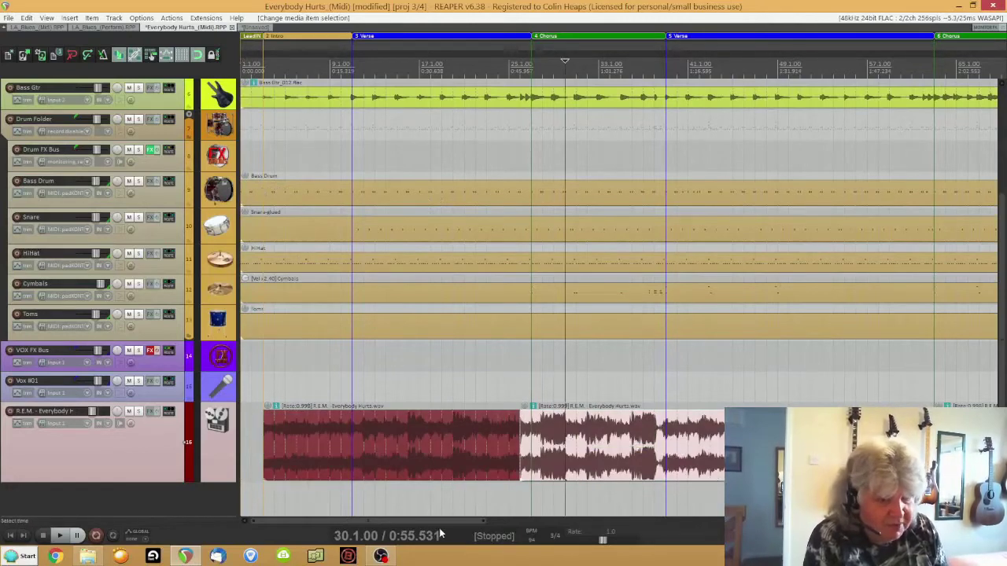
pyautogui.moveTo(441, 521); pyautogui.dragTo(544, 521)
pyautogui.click(736, 445)
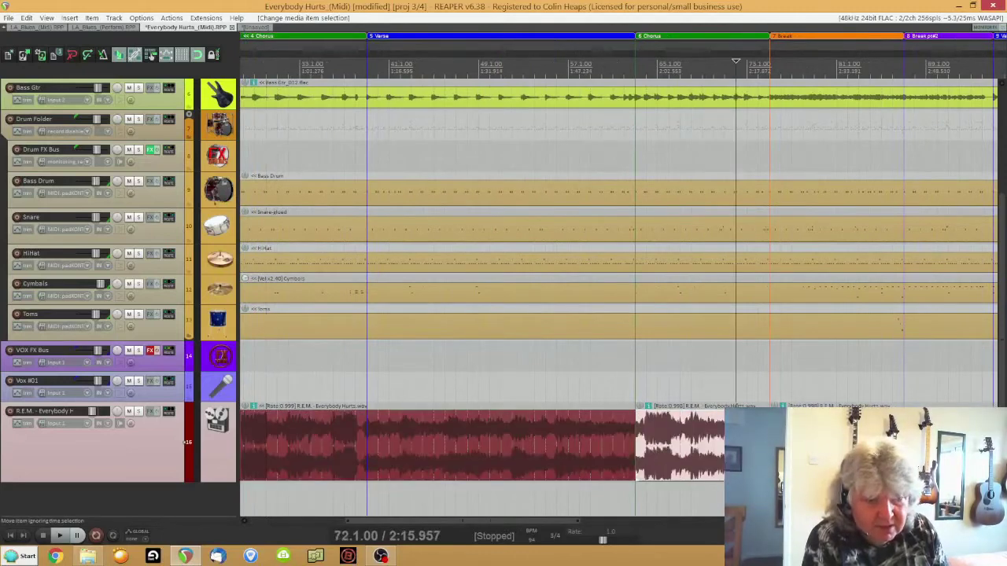
# - Open the Highway To Hell PerformEDIT project from the Other_Songs folder
pyautogui.click(7, 17)
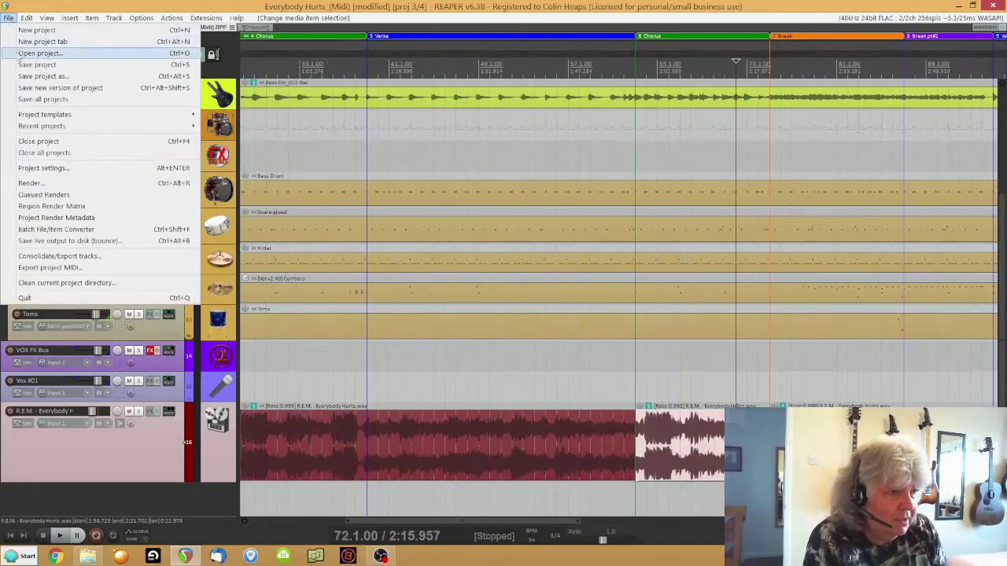
pyautogui.click(20, 54)
pyautogui.click(286, 49)
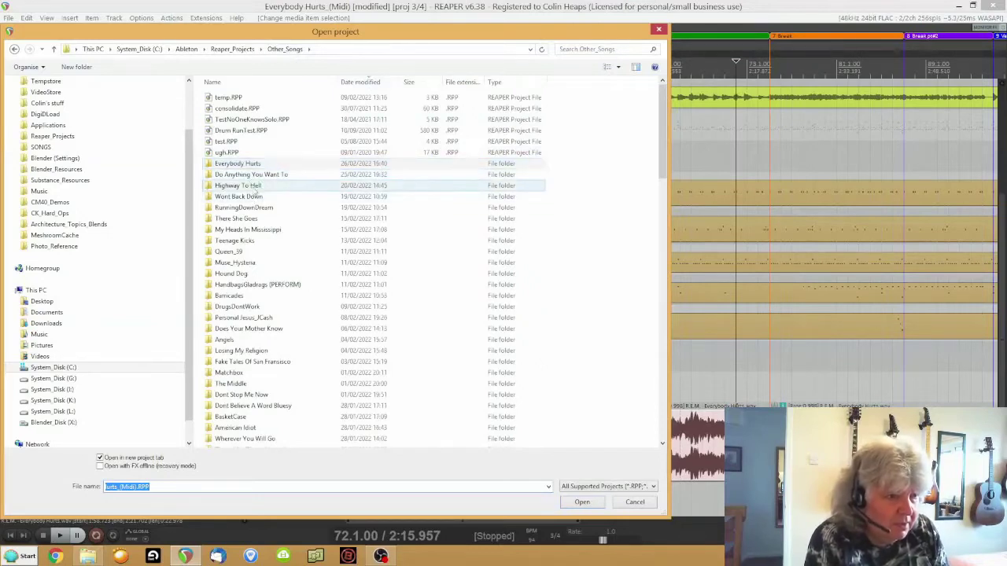
pyautogui.doubleClick(260, 187)
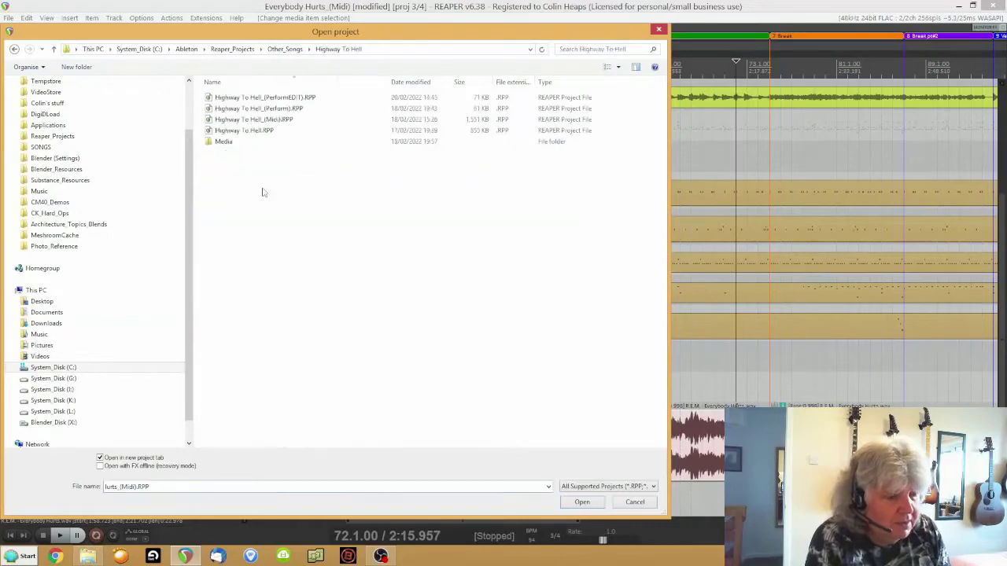
pyautogui.doubleClick(255, 98)
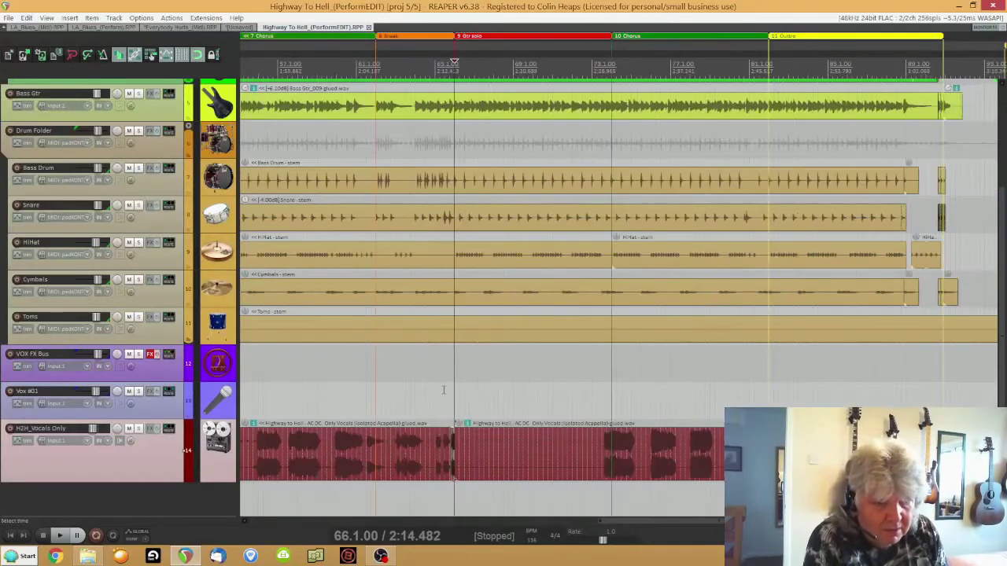
# - Inspect the two isolated vocal items, then close the project without saving
pyautogui.click(352, 481)
pyautogui.click(476, 464)
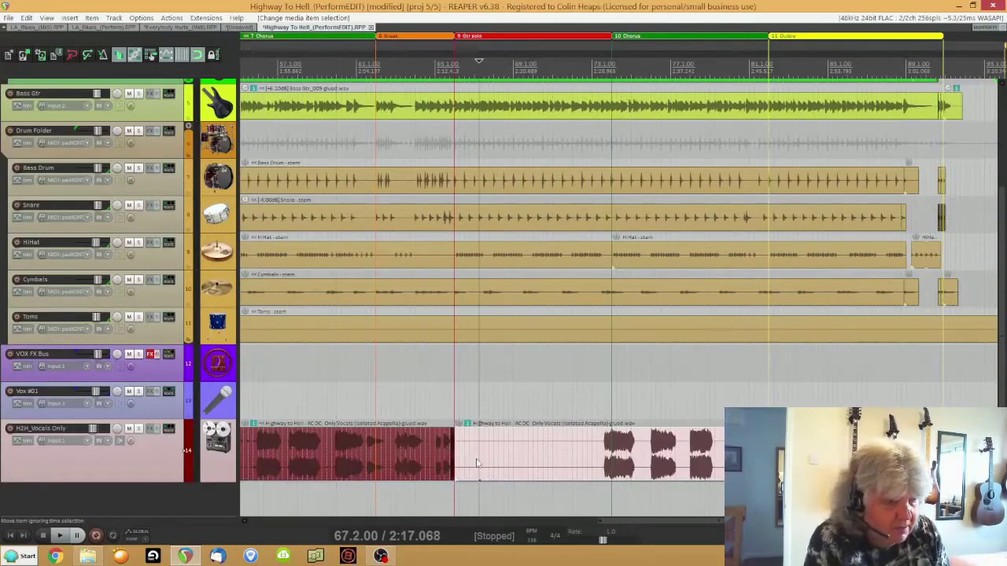
pyautogui.click(370, 26)
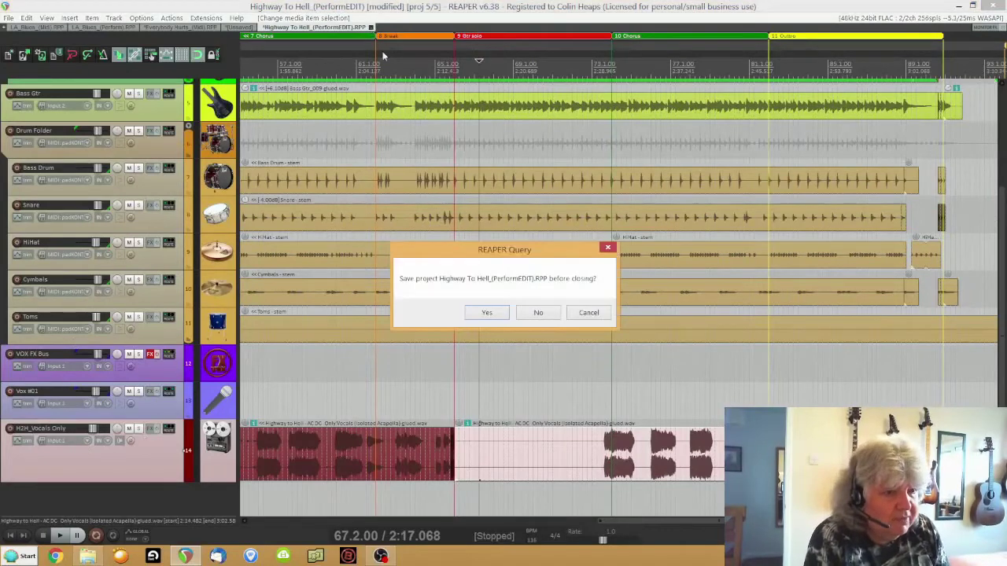
pyautogui.click(538, 313)
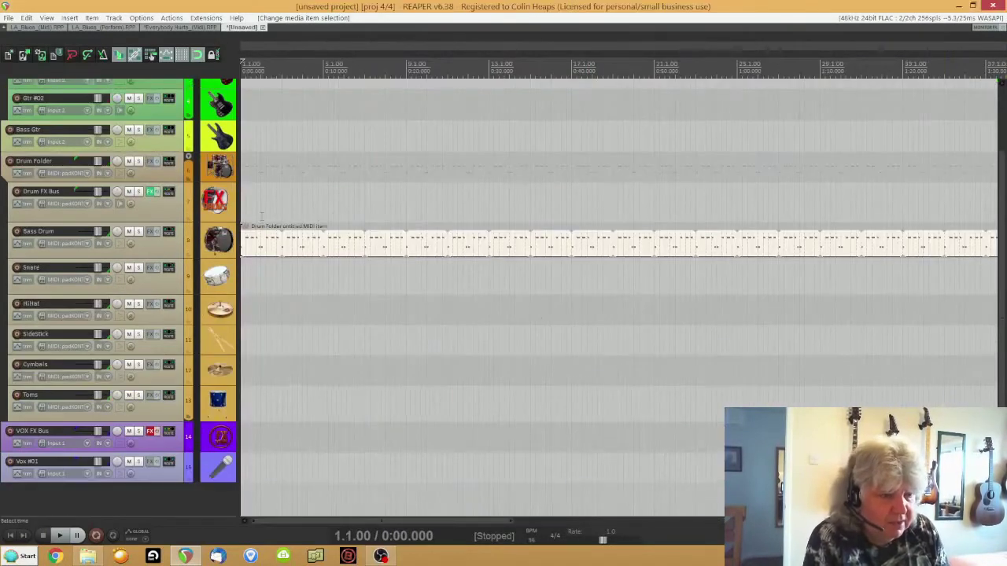
# - Back in Everybody Hurts (Midi), move the edit position to bars 42, 49 and then 57
pyautogui.click(148, 28)
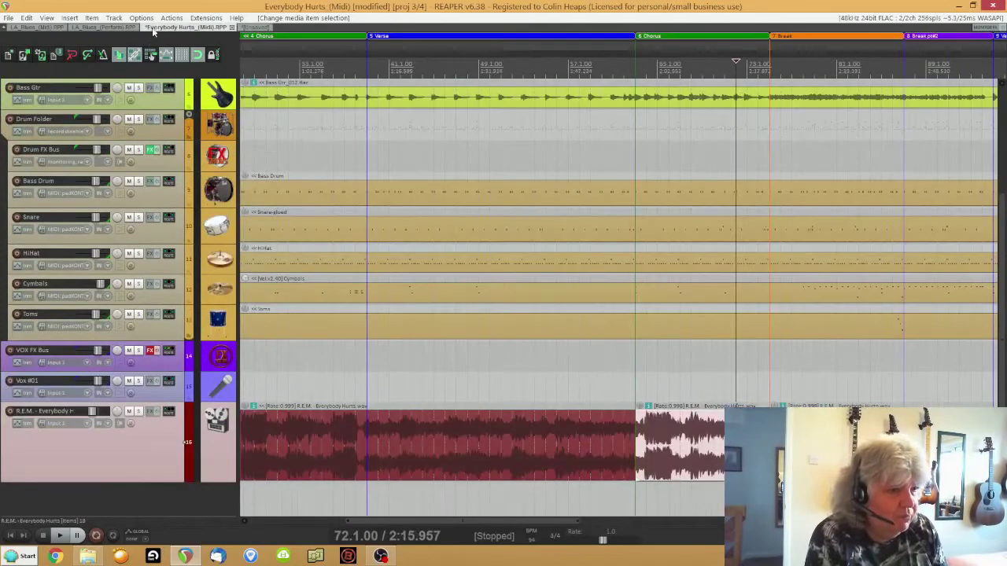
pyautogui.click(400, 454)
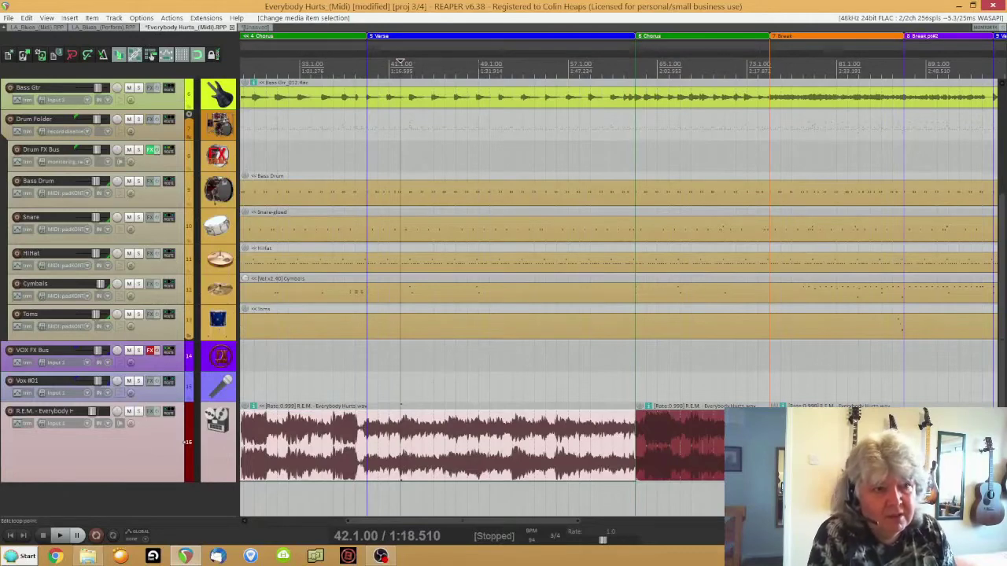
pyautogui.click(479, 65)
pyautogui.click(567, 62)
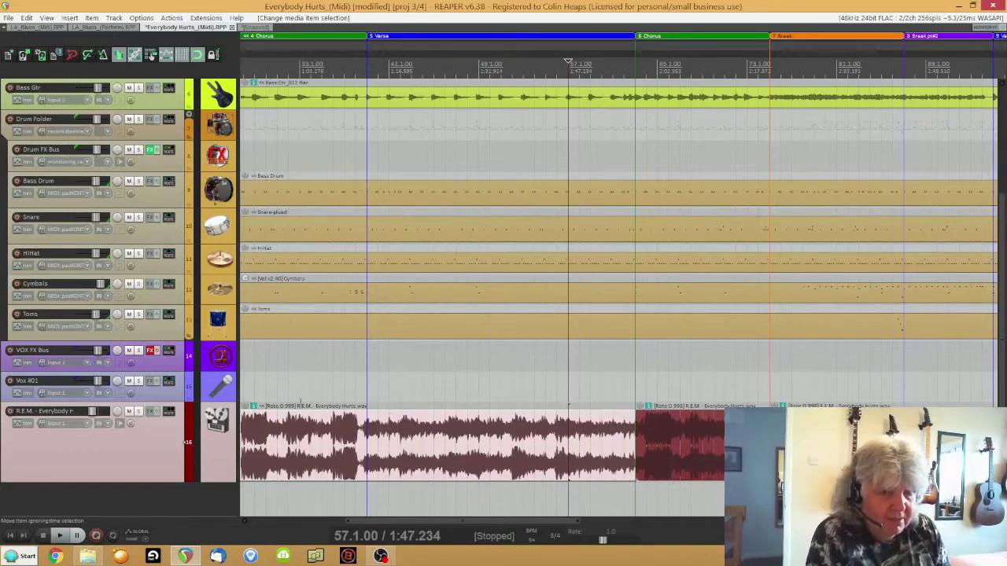
pyautogui.scroll(3, 1002, 307)
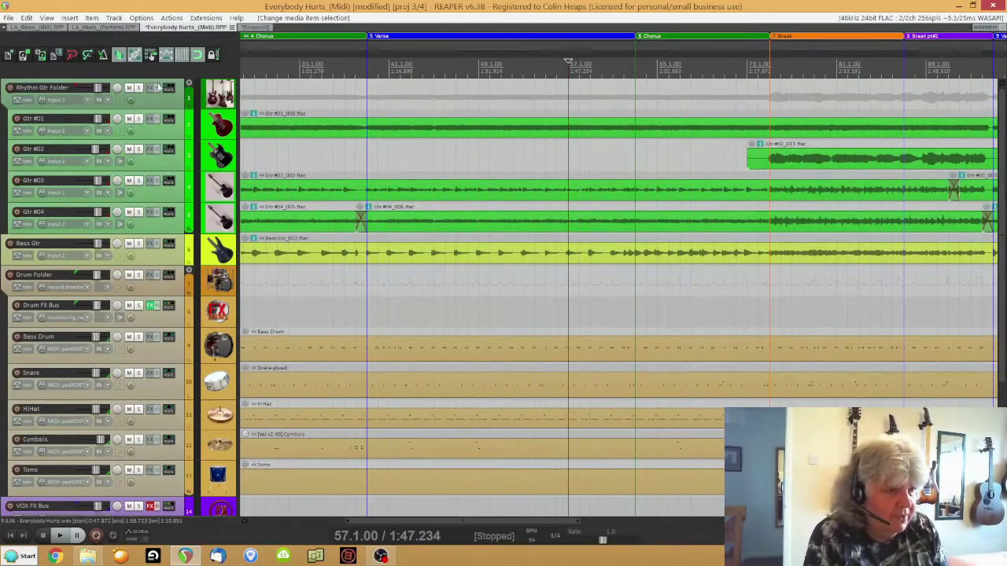
# - Play the soloed Gtr #03 layer from its item at bar 29, then unsolo it
pyautogui.click(180, 195)
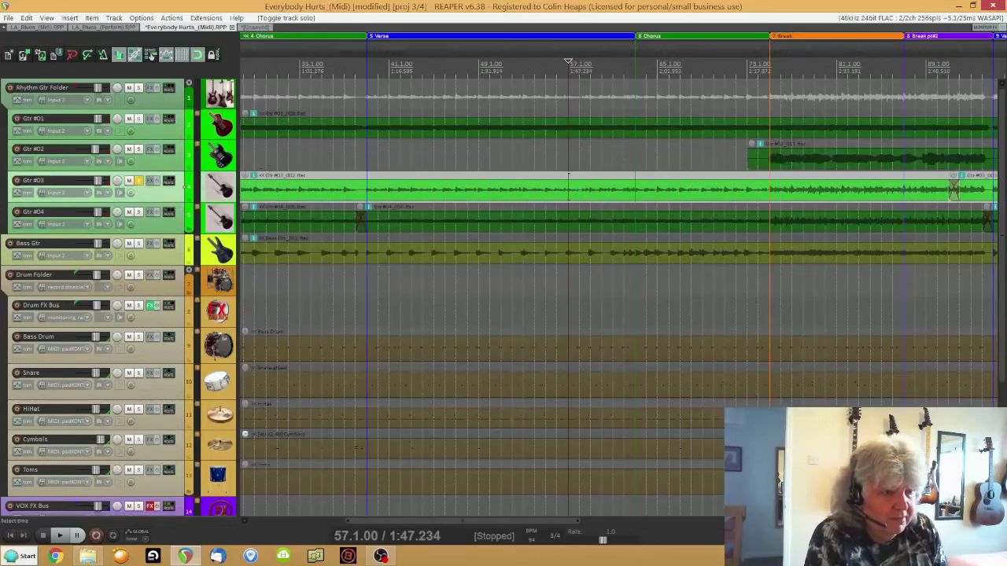
pyautogui.click(255, 180)
pyautogui.press('space')
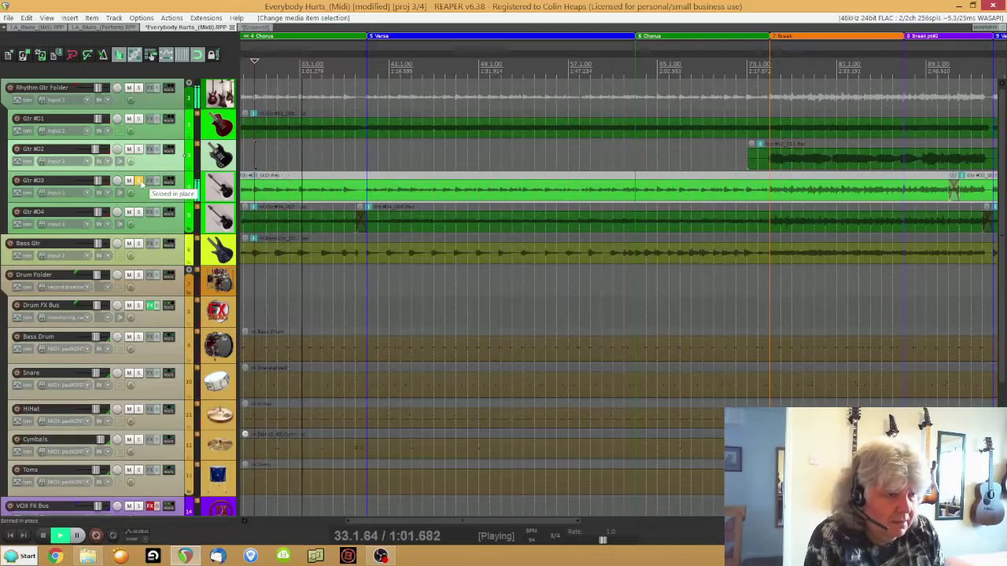
pyautogui.click(43, 536)
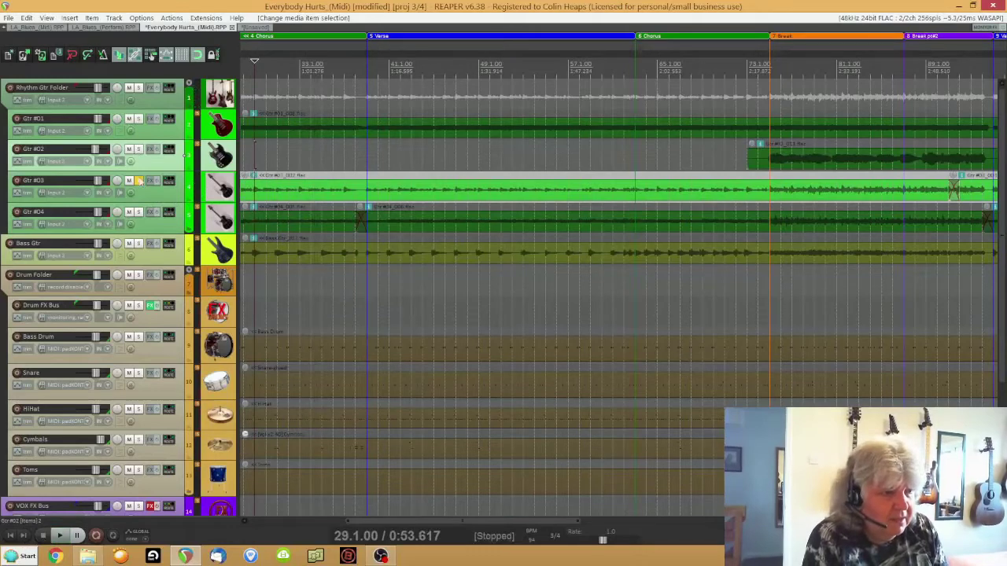
pyautogui.click(140, 183)
# - Solo Gtr #04, play and stop it, then unsolo it
pyautogui.click(138, 213)
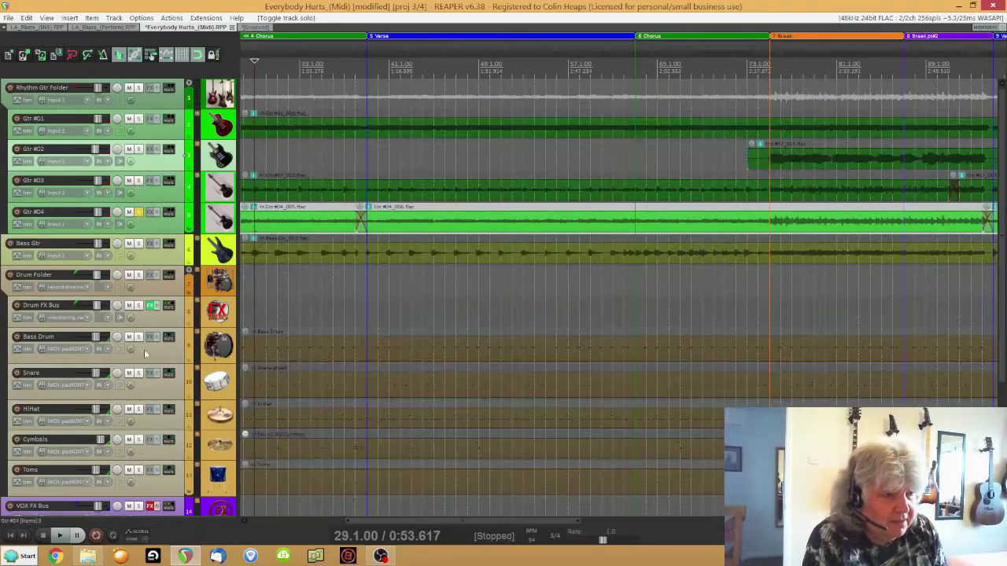
pyautogui.click(59, 535)
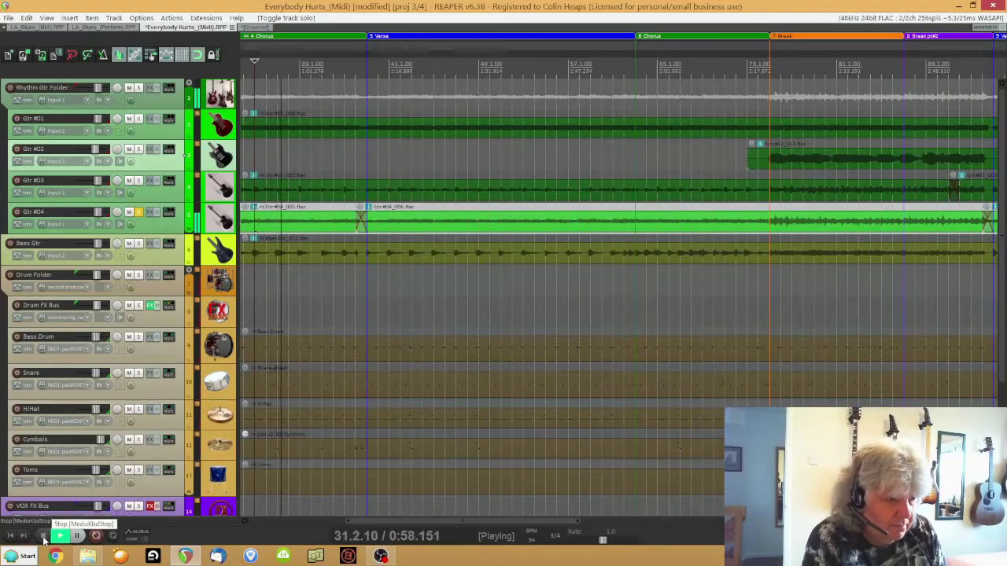
pyautogui.click(43, 536)
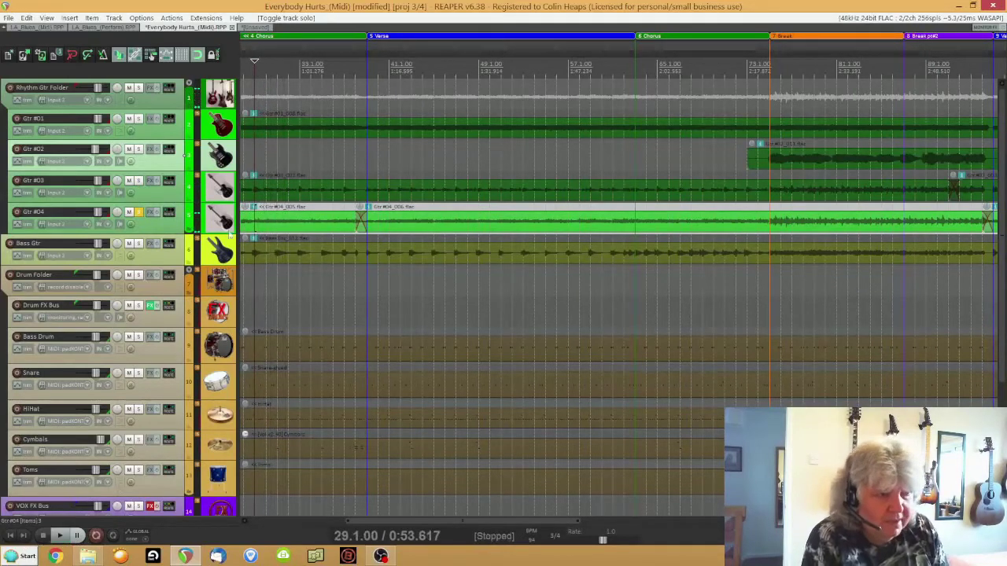
pyautogui.click(137, 212)
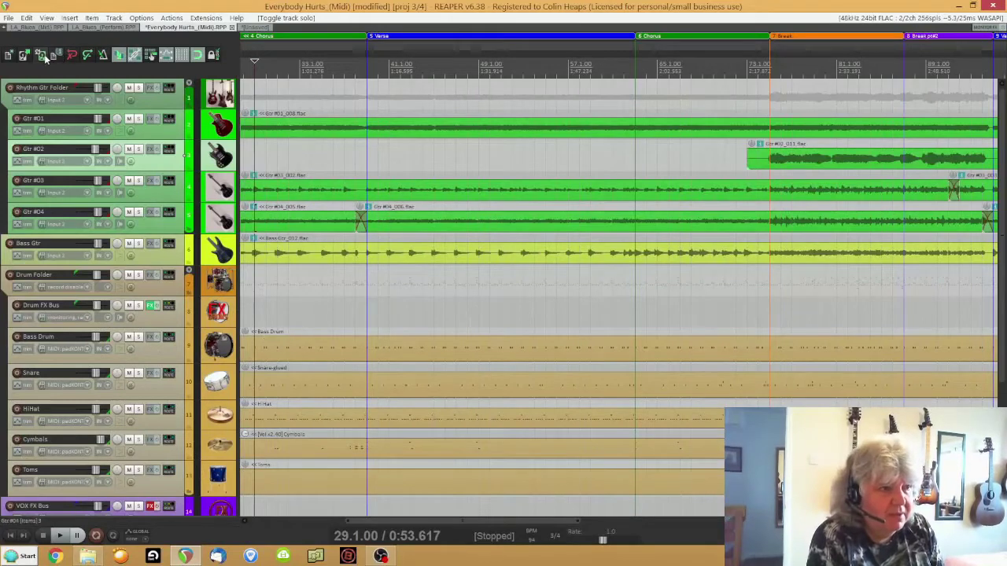
# - In LA_Blues (Midi), select the Bass Drum item and set the edit position to bar 65
pyautogui.click(52, 28)
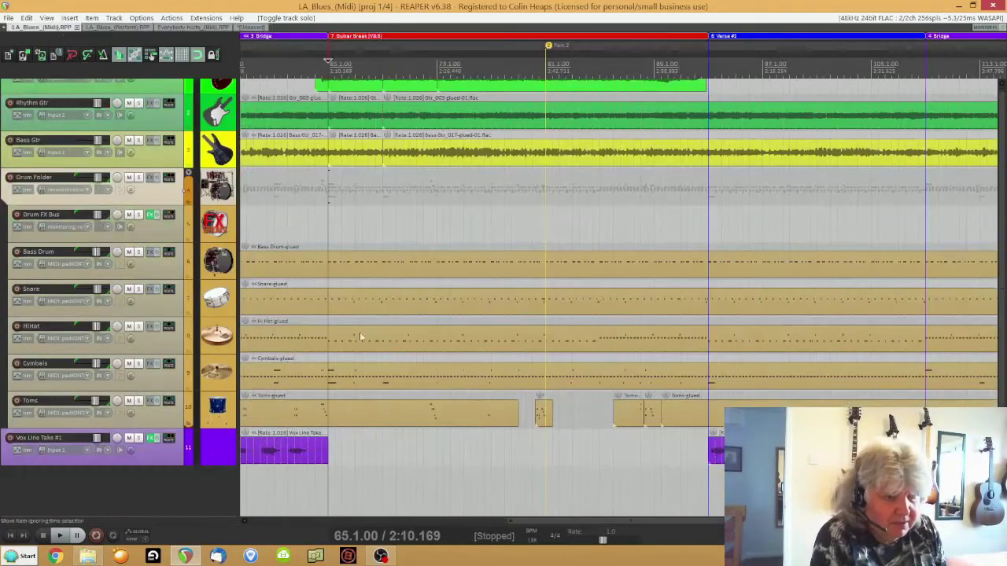
pyautogui.click(272, 267)
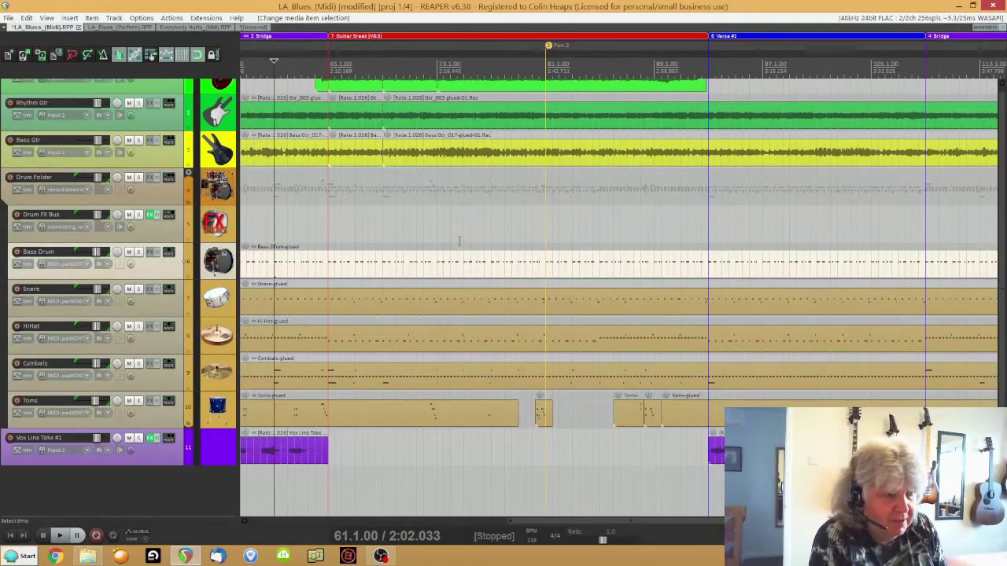
pyautogui.click(329, 235)
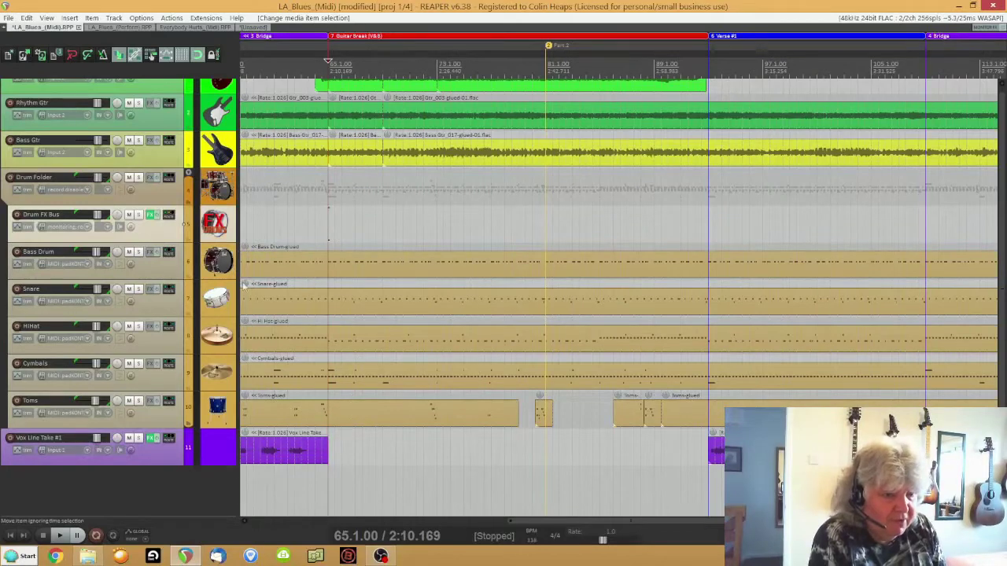
# - Browse the editing menus, then switch to the LA_Blues (Perform) project
pyautogui.click(114, 17)
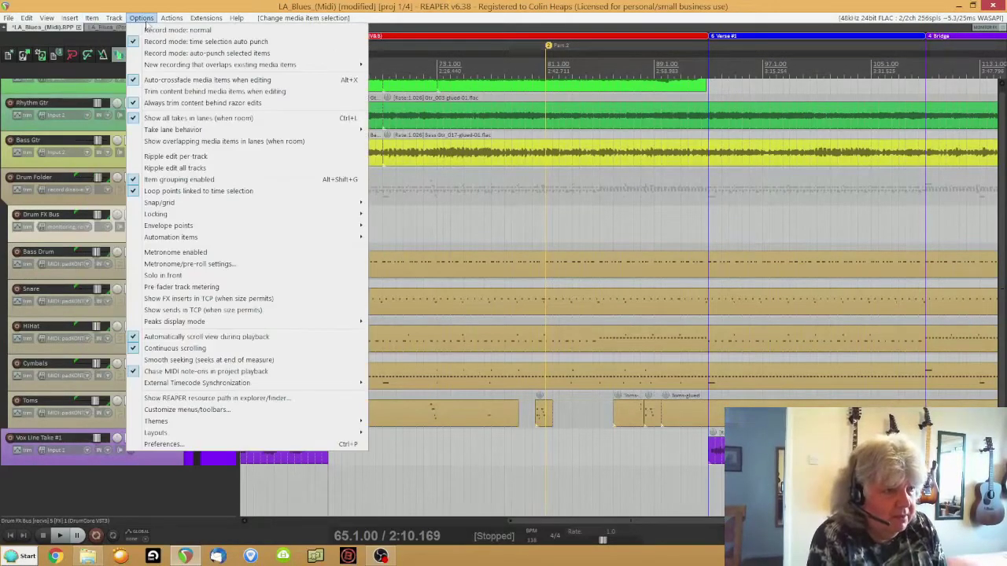
pyautogui.click(105, 18)
pyautogui.click(113, 28)
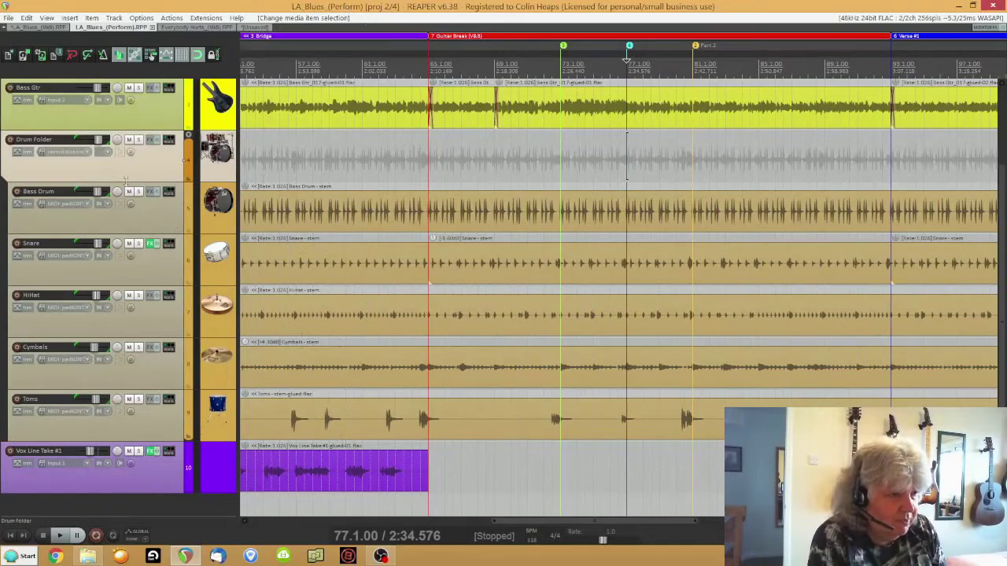
# - Drag the Drum Folder track's lower edge up and scroll the track list to the top
pyautogui.moveTo(126, 179); pyautogui.dragTo(127, 168)
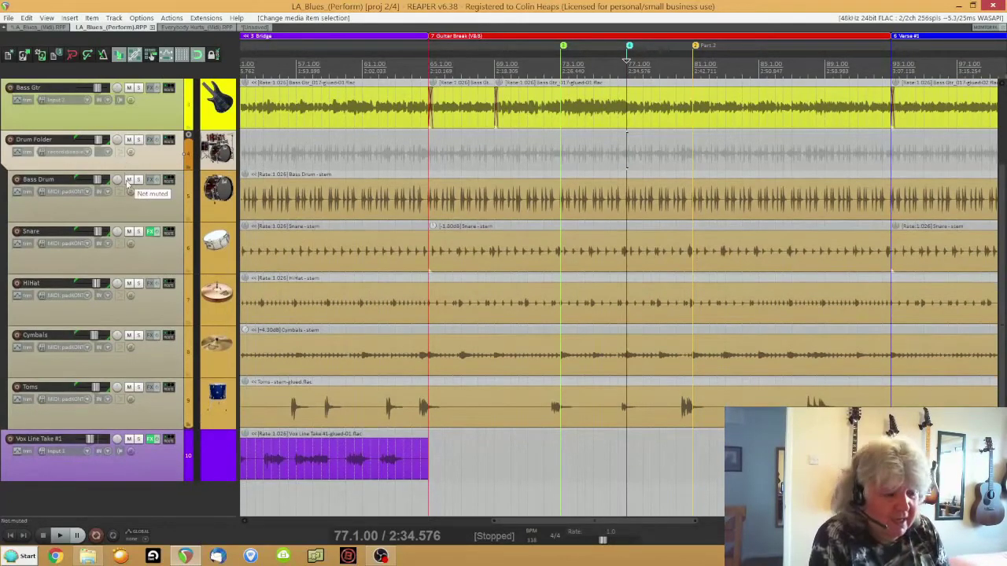
pyautogui.scroll(3, 68, 123)
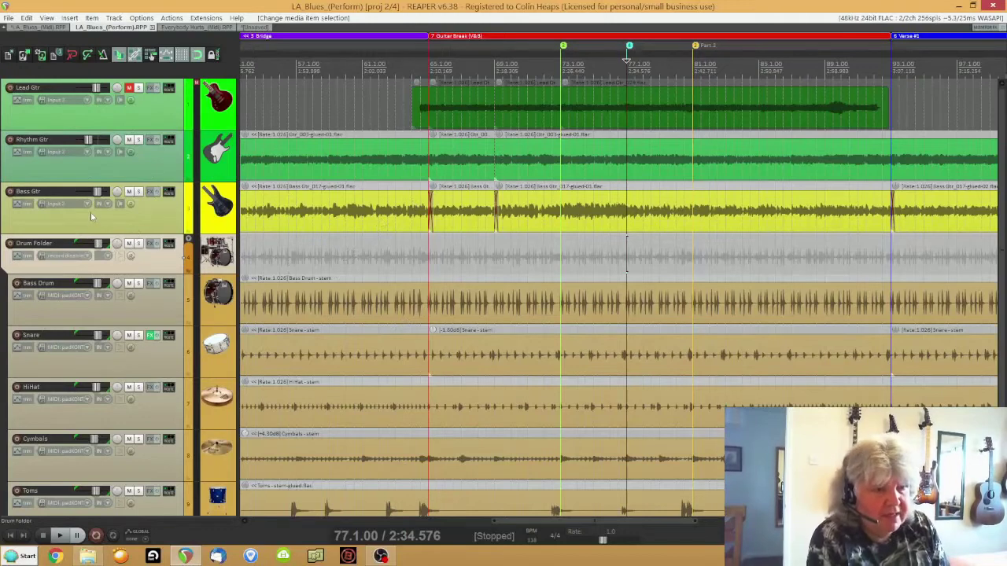
pyautogui.click(210, 18)
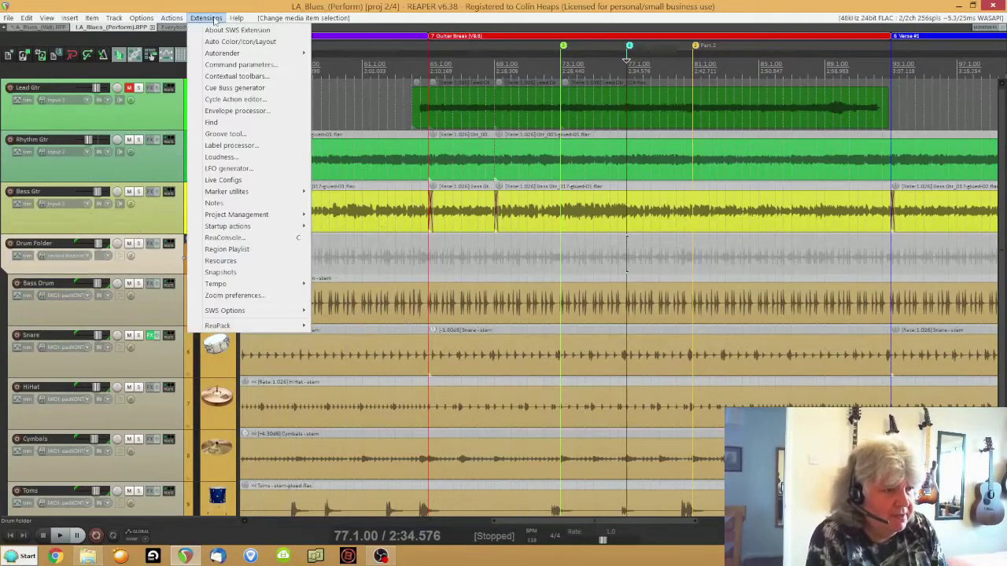
# - Open the Snapshots window, recall Base Mix removing missing tracks, and save the project
pyautogui.click(220, 272)
pyautogui.moveTo(802, 108); pyautogui.dragTo(838, 84)
pyautogui.click(778, 113)
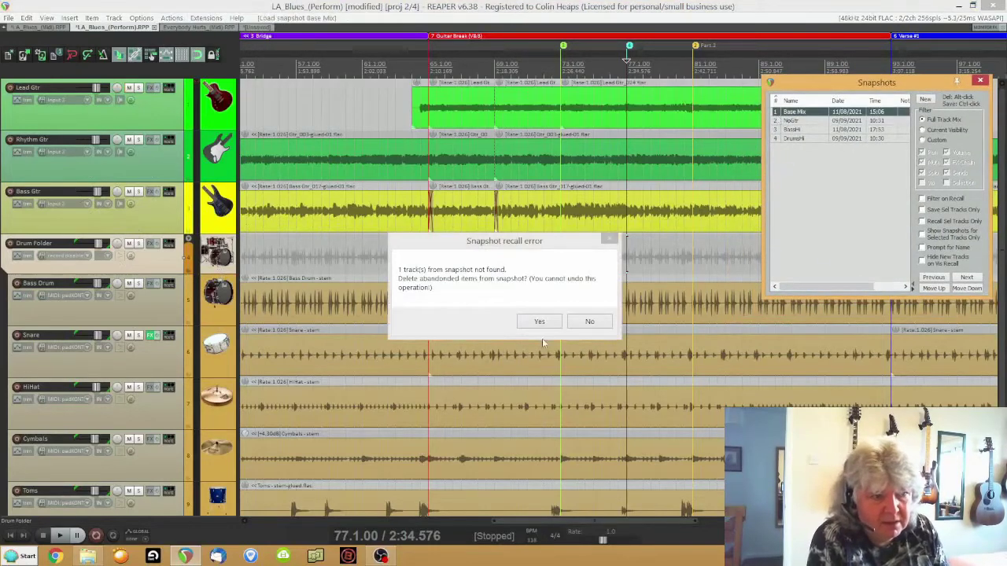
pyautogui.click(540, 322)
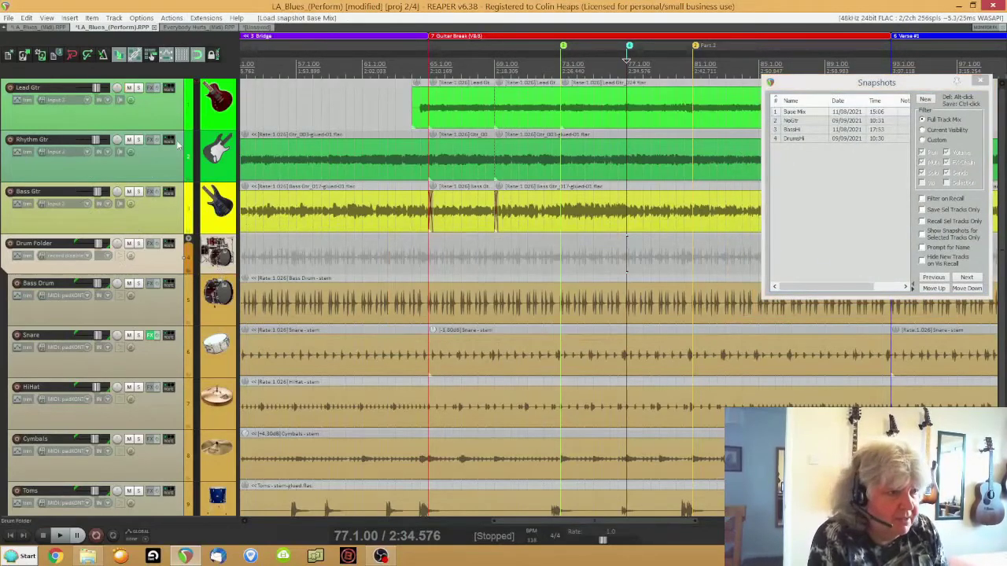
pyautogui.click(38, 54)
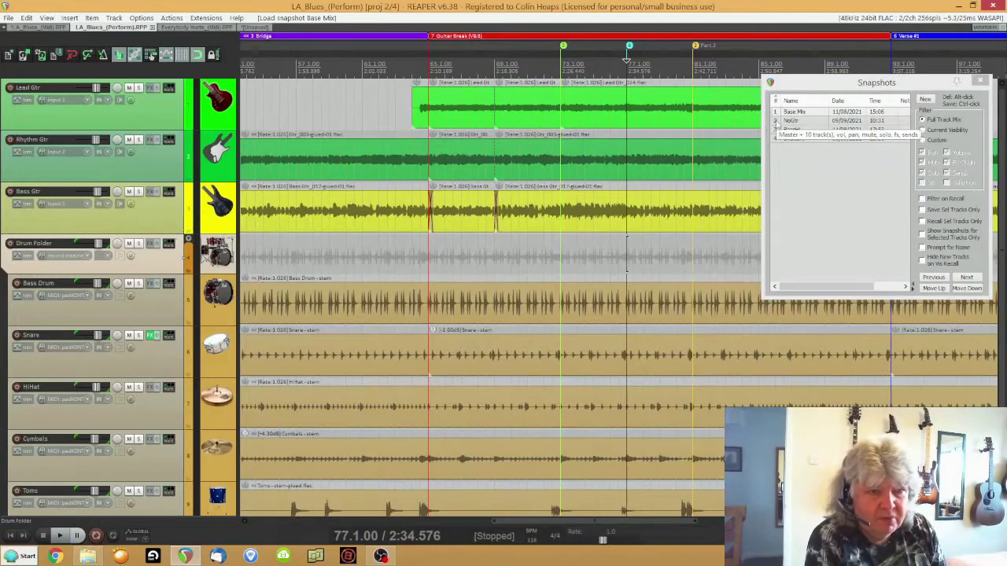
# - Recall NoGtr, BassHi (removing missing tracks and saving) and DrumsHi, then return to Base Mix
pyautogui.click(776, 121)
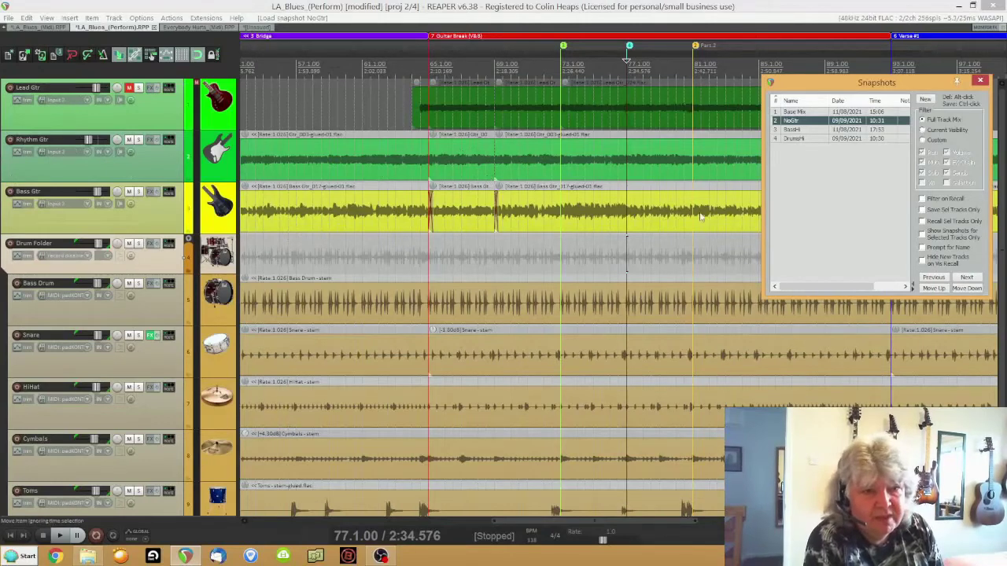
pyautogui.click(775, 130)
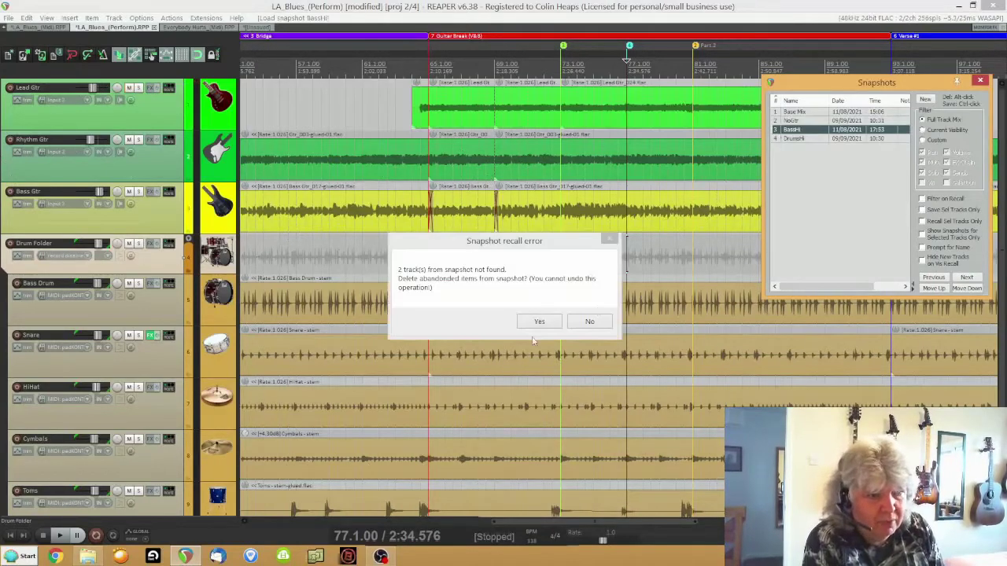
pyautogui.click(589, 321)
pyautogui.click(40, 56)
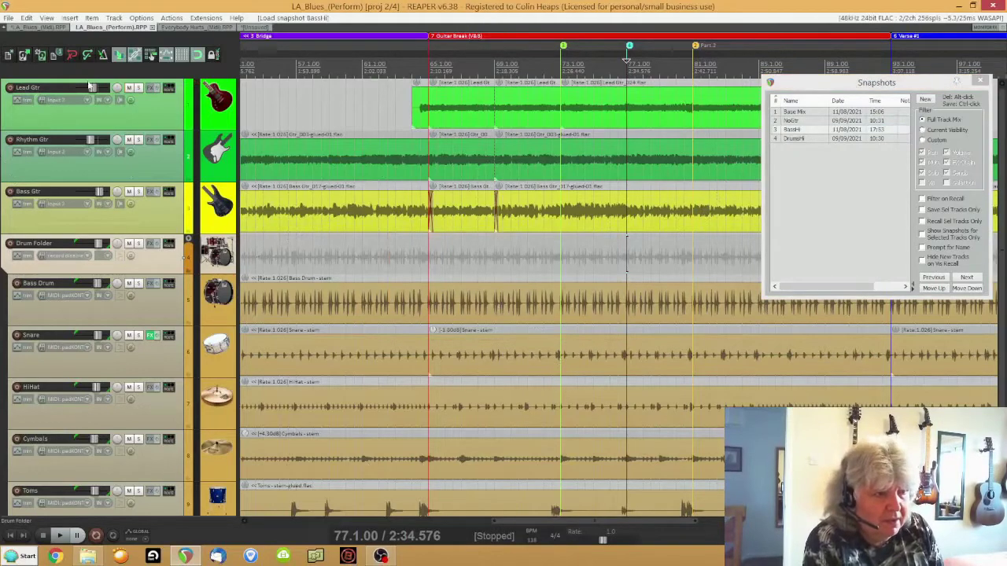
pyautogui.click(776, 139)
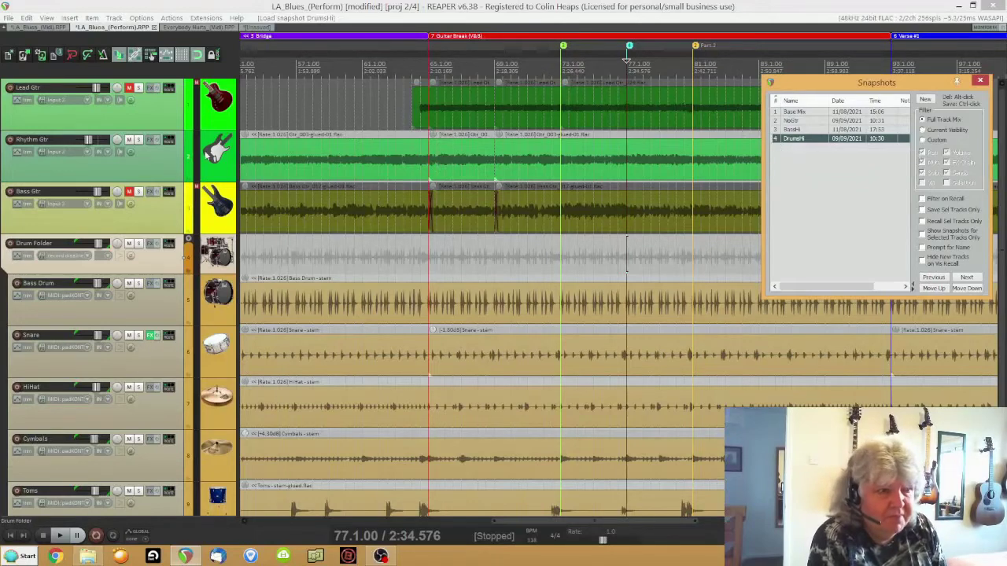
pyautogui.click(776, 112)
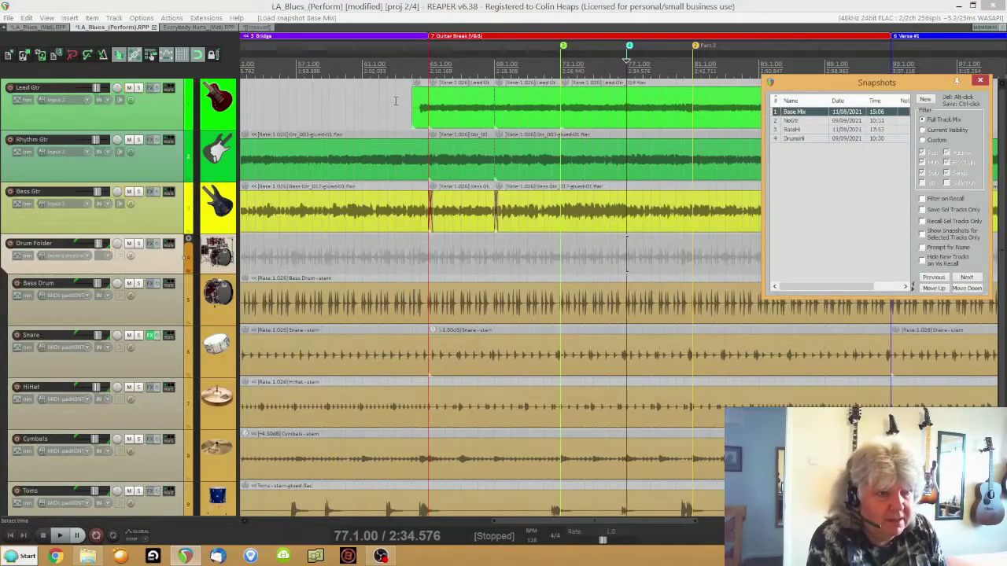
# - Play from bar 61 recalling NoGtr, BassHi and DrumsHi live, then stop and return to Everybody Hurts
pyautogui.click(362, 108)
pyautogui.press('space')
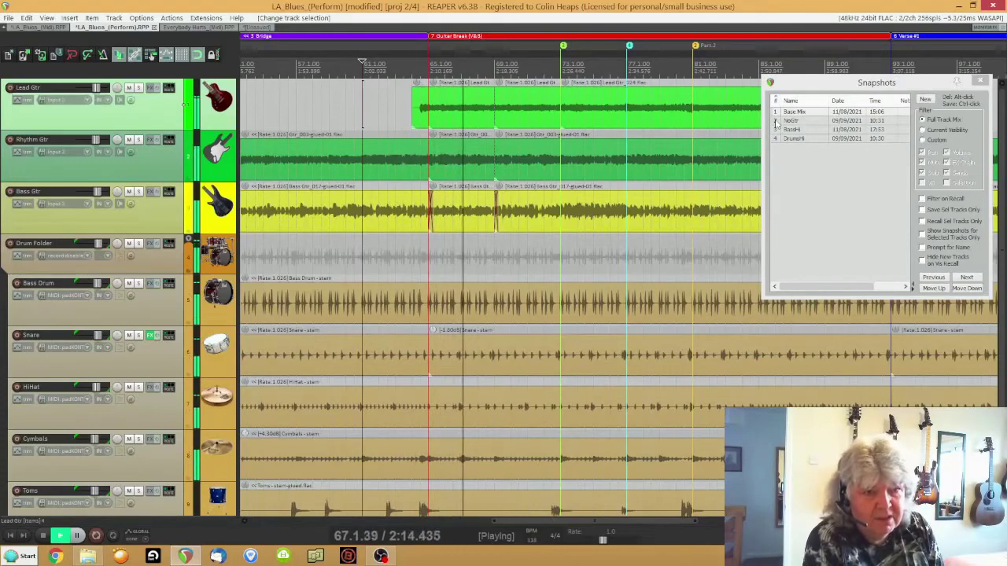
pyautogui.click(776, 122)
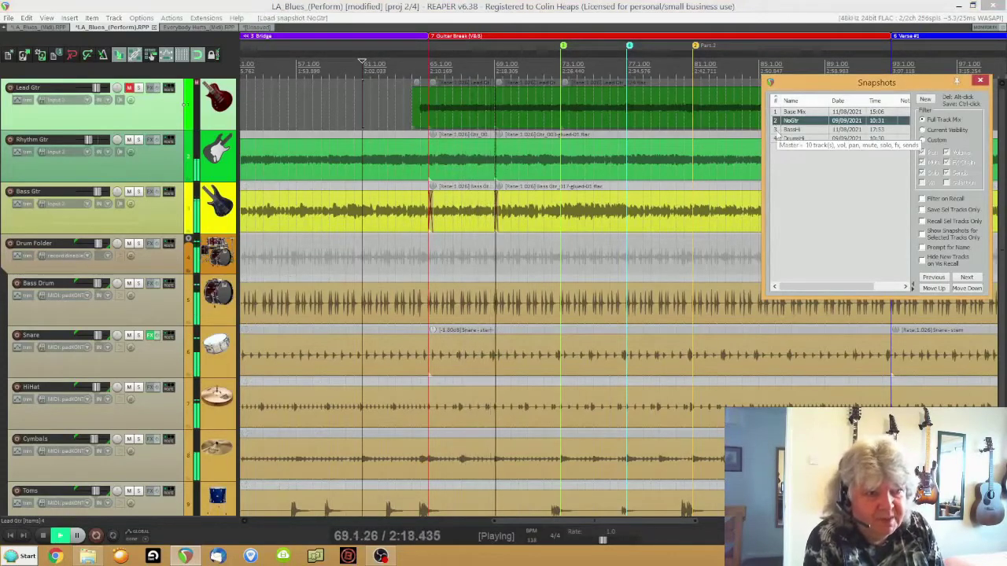
pyautogui.click(776, 130)
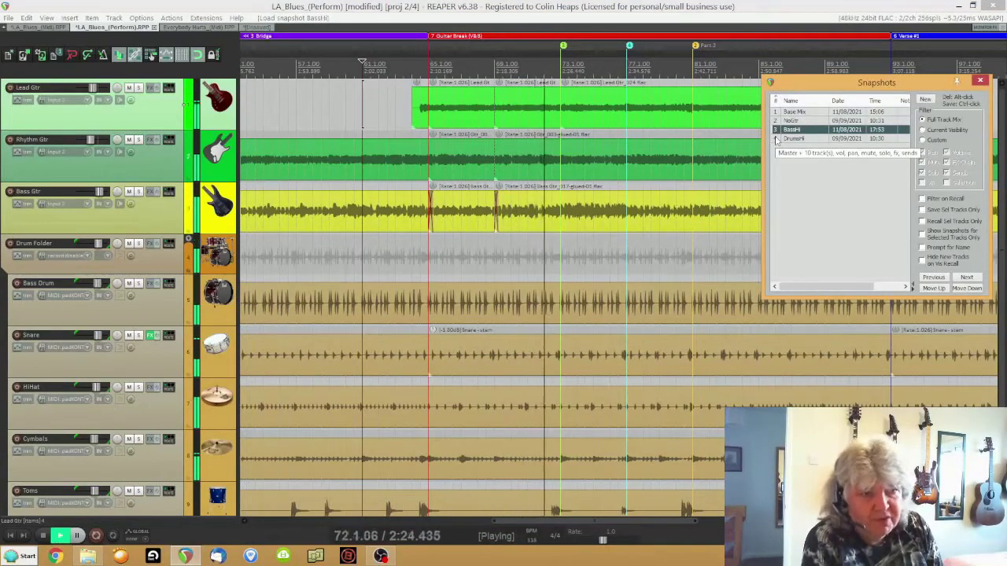
pyautogui.click(776, 139)
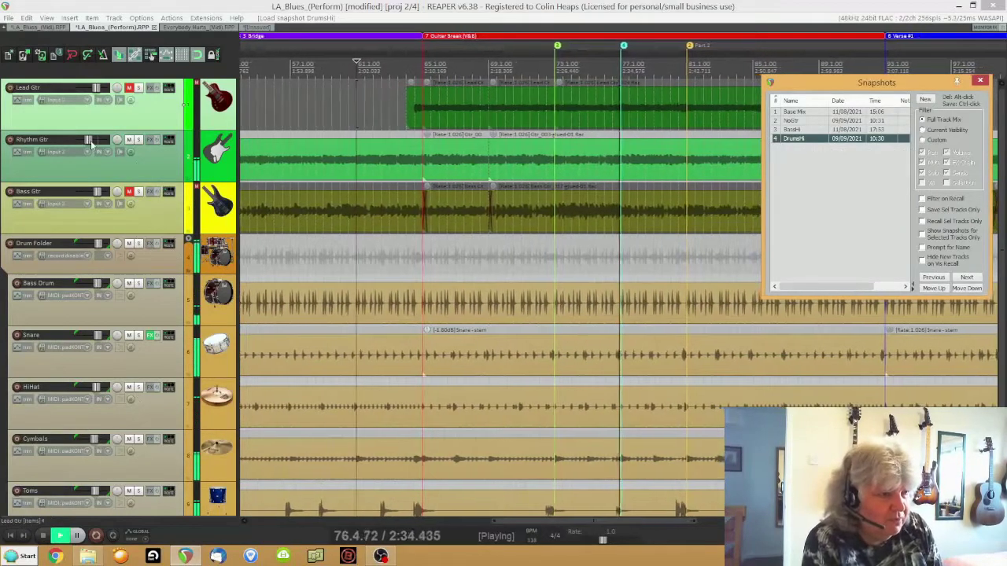
pyautogui.click(390, 166)
pyautogui.press('space')
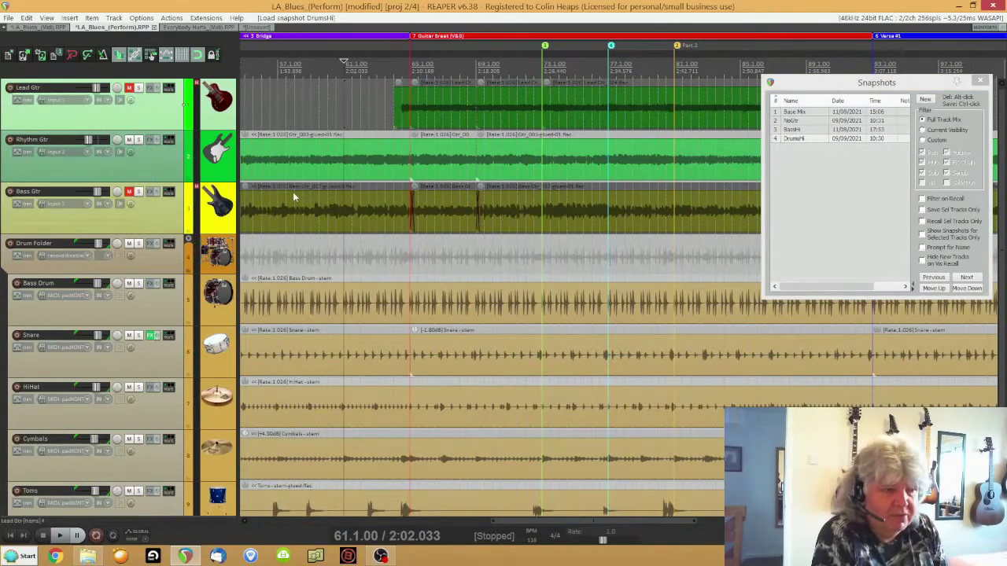
pyautogui.click(182, 28)
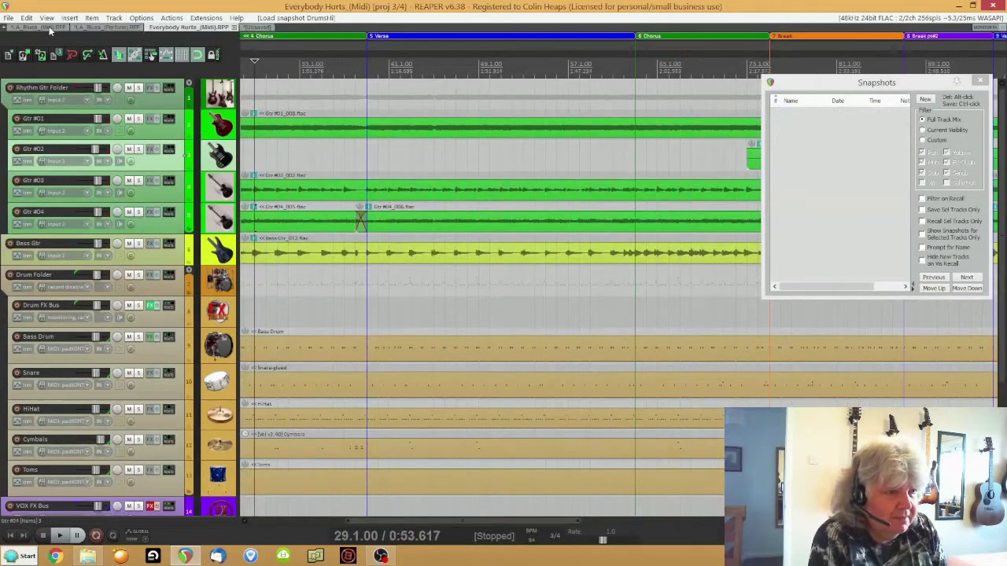
# - Scroll down to the R.E.M. track, select its audio item, and drag its lower edge up
pyautogui.scroll(-3, 65, 234)
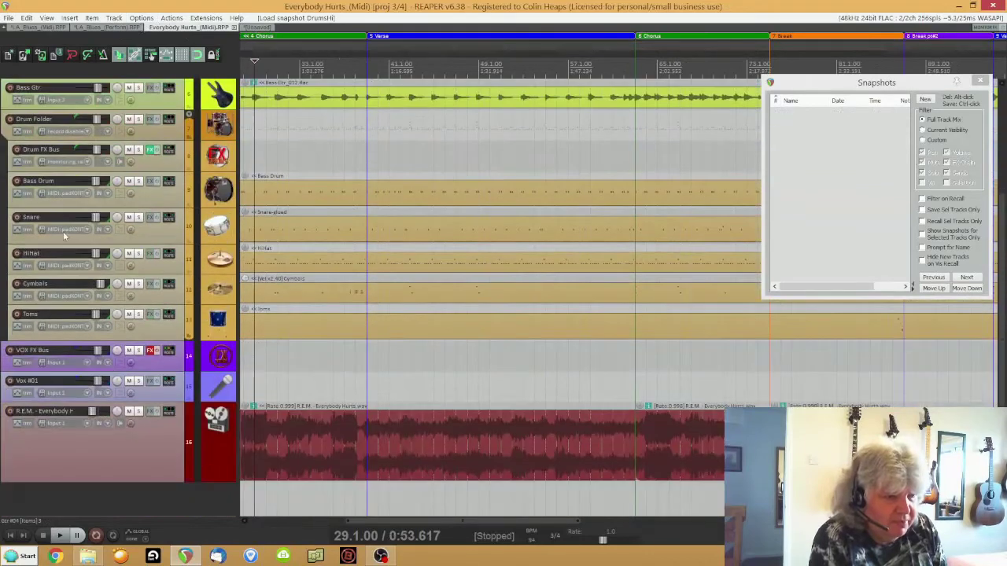
pyautogui.click(365, 432)
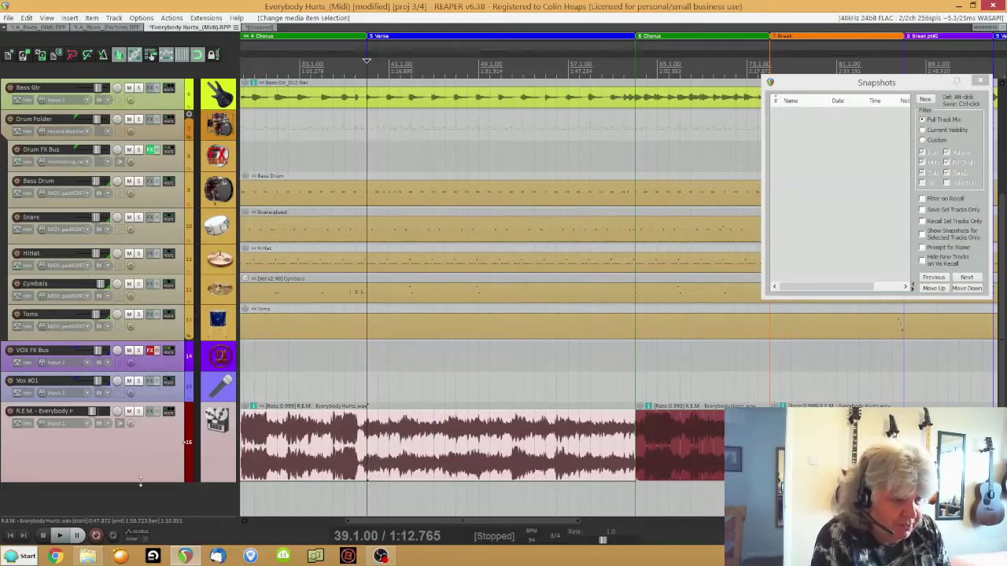
pyautogui.moveTo(140, 483); pyautogui.dragTo(135, 465)
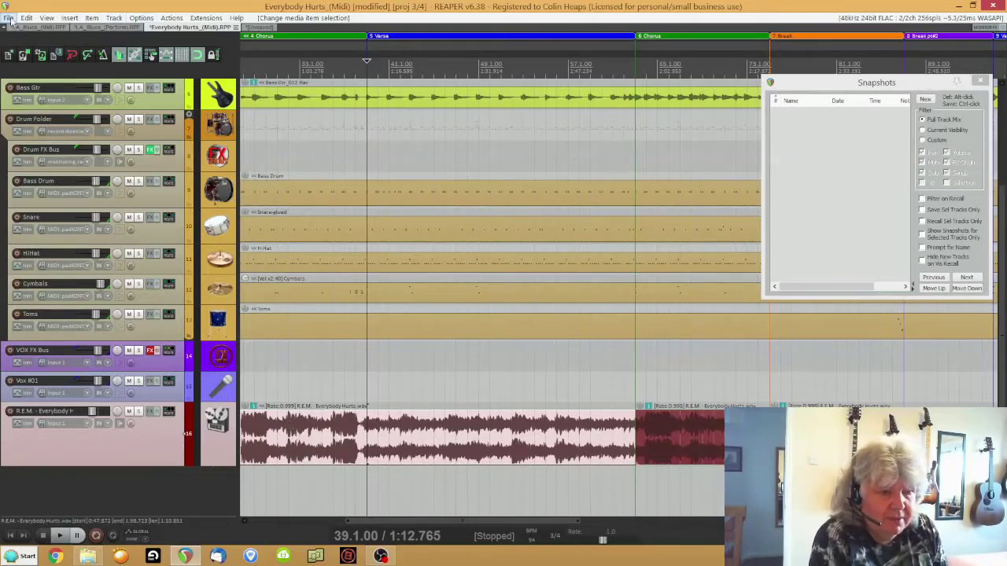
# - Browse Other_Songs into the QOTSA_NoOneKnows folder and open its project file in a new tab
pyautogui.click(23, 58)
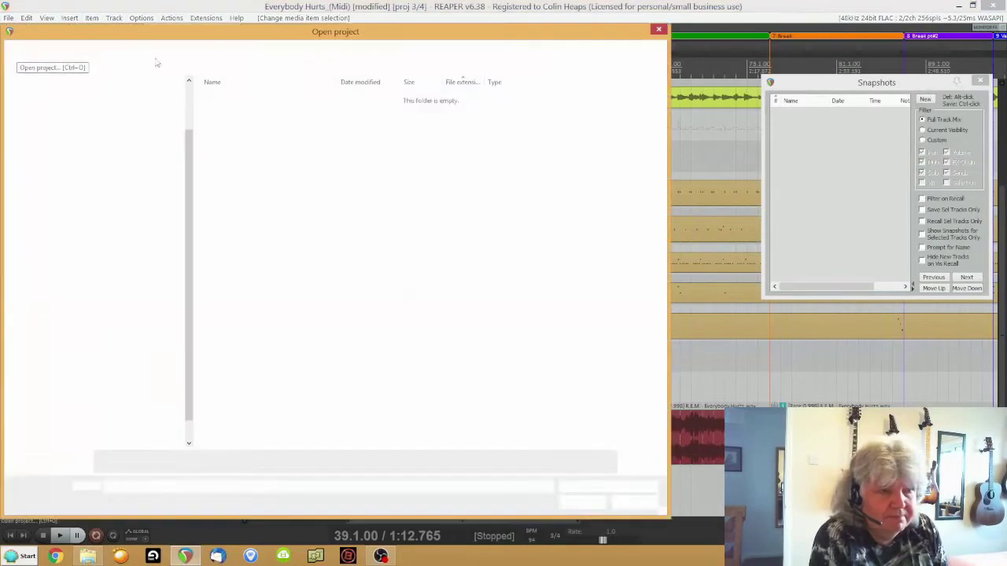
pyautogui.click(289, 50)
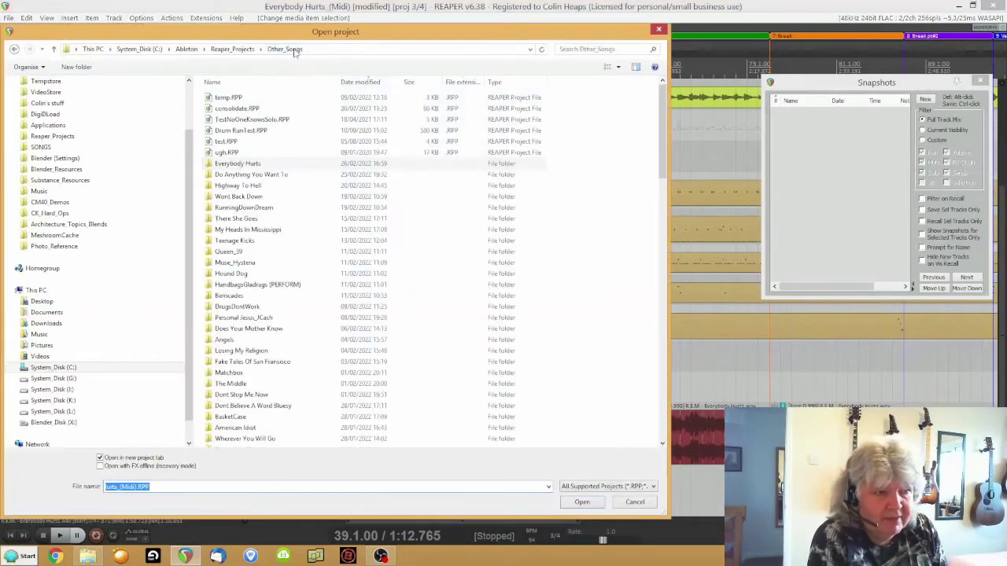
pyautogui.click(267, 231)
pyautogui.scroll(-4, 267, 238)
pyautogui.scroll(-5, 268, 233)
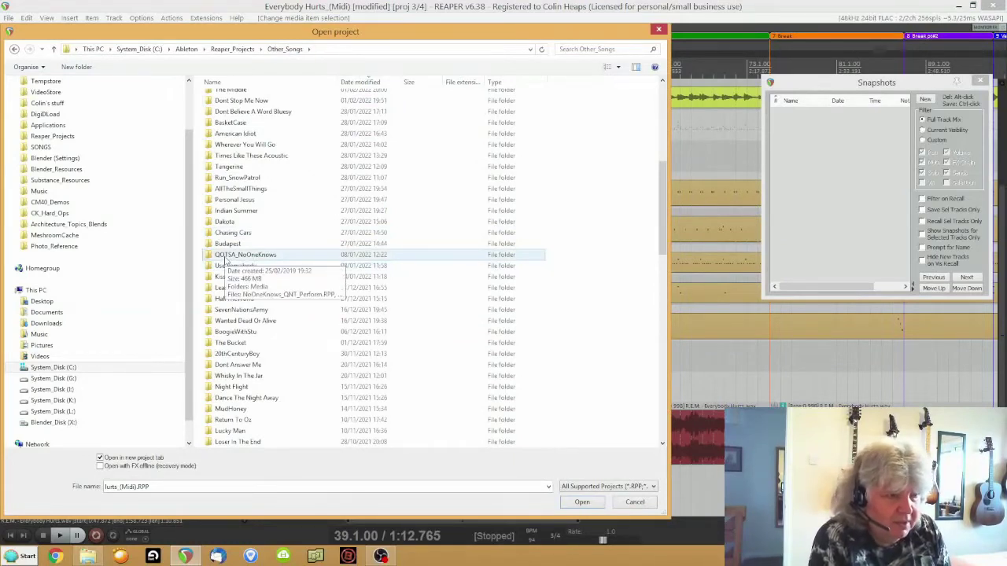
pyautogui.click(227, 258)
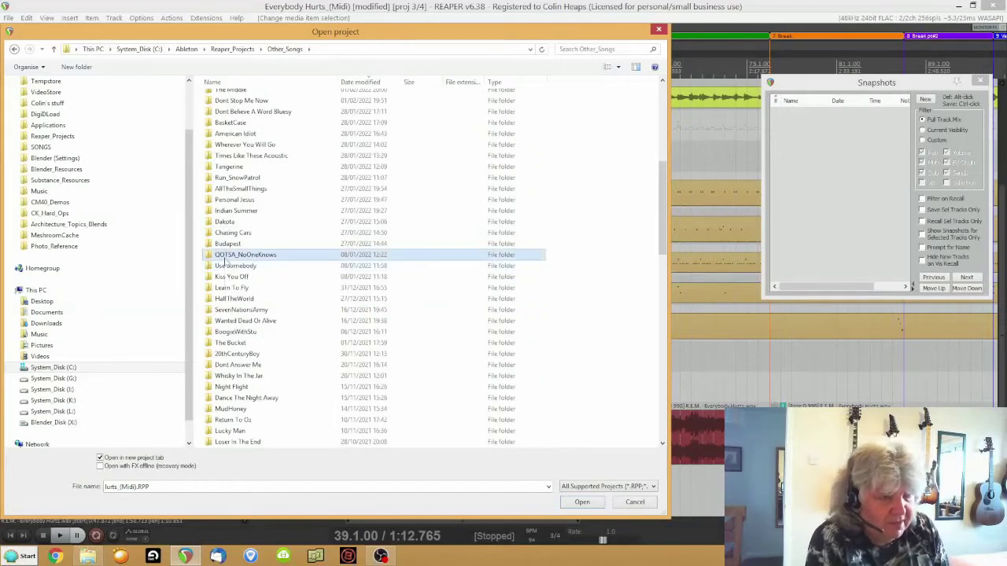
pyautogui.doubleClick(225, 260)
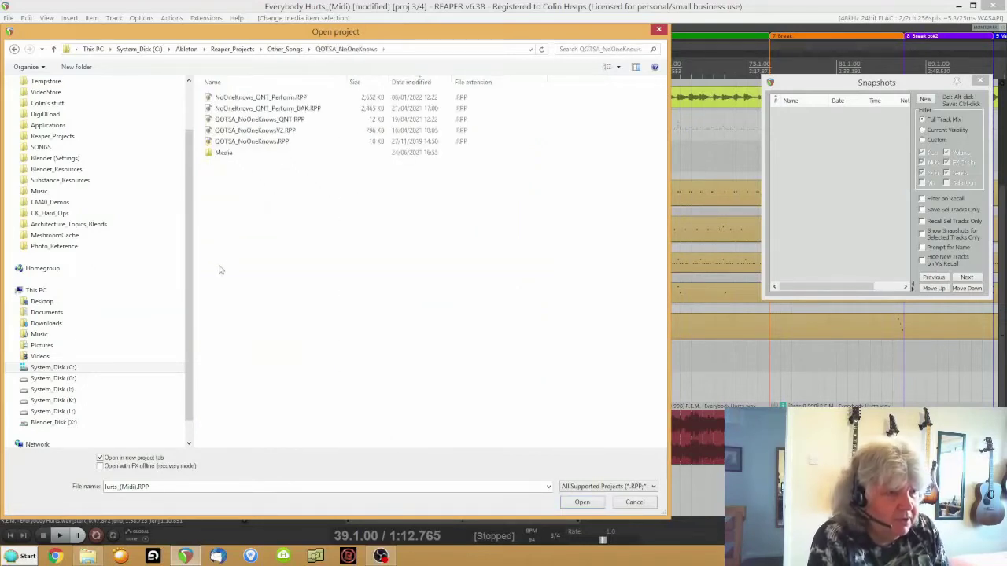
pyautogui.doubleClick(272, 98)
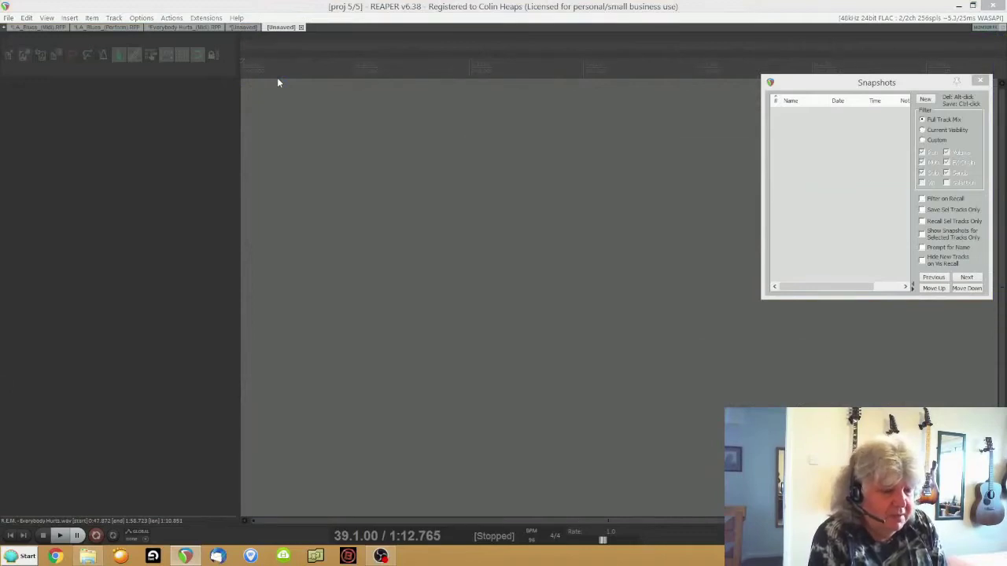
# - Recall the DrumsHi mix snapshot and set the edit position to bar 181.2
pyautogui.scroll(-4, 70, 367)
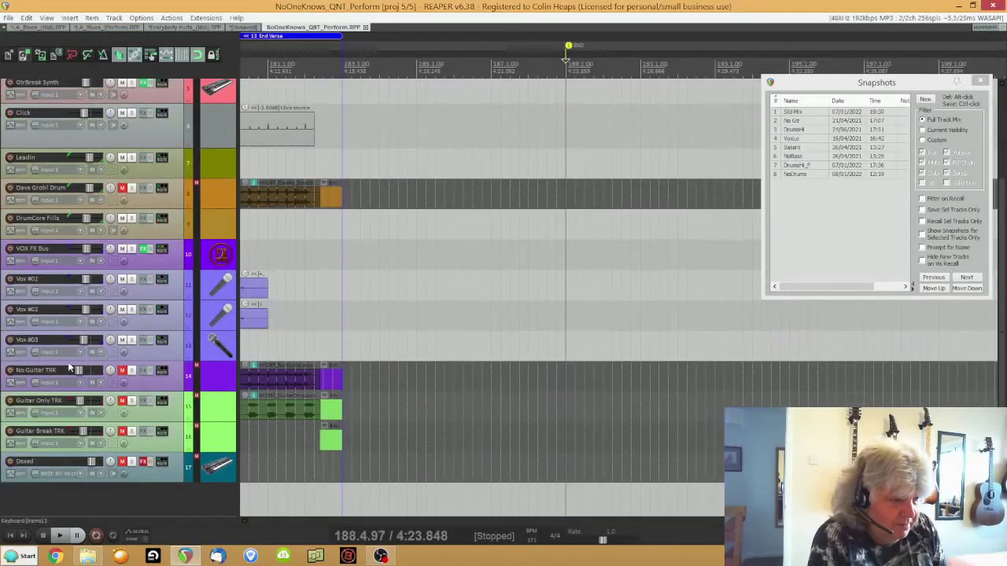
pyautogui.scroll(5, 263, 412)
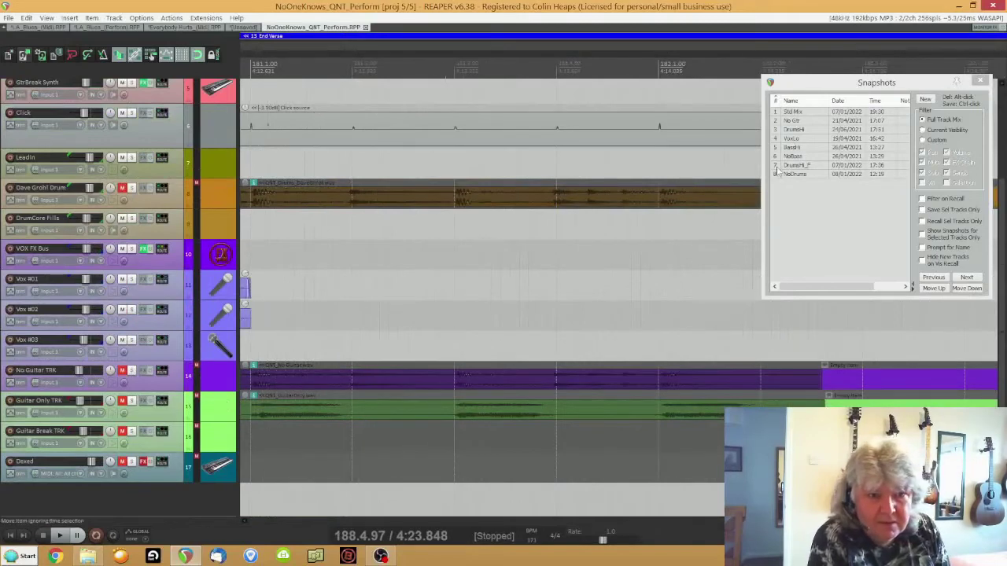
pyautogui.click(777, 130)
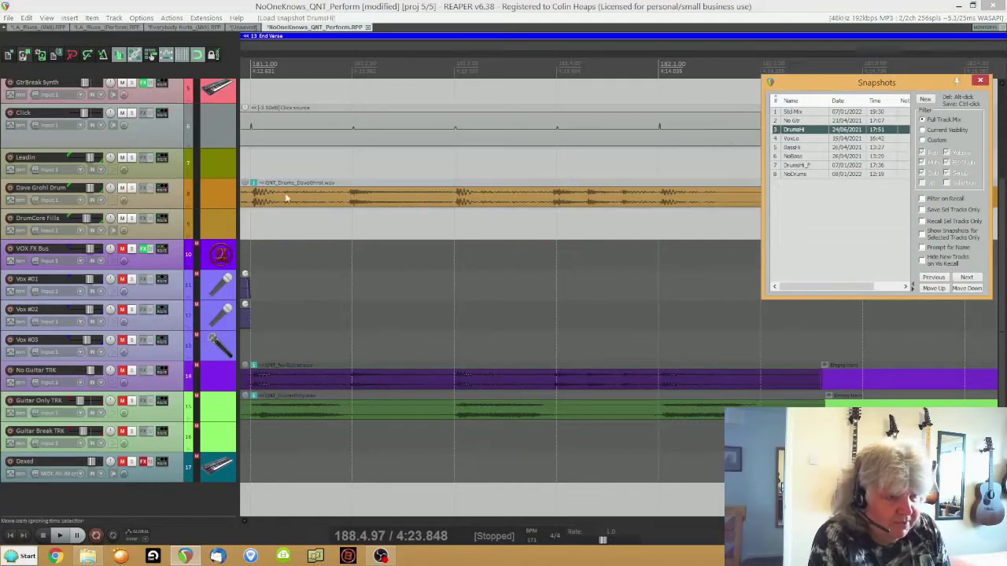
pyautogui.click(316, 165)
# - Play from the verse, briefly soloing the Dave Grohl Drum track, then stop playback
pyautogui.scroll(-3, 316, 165)
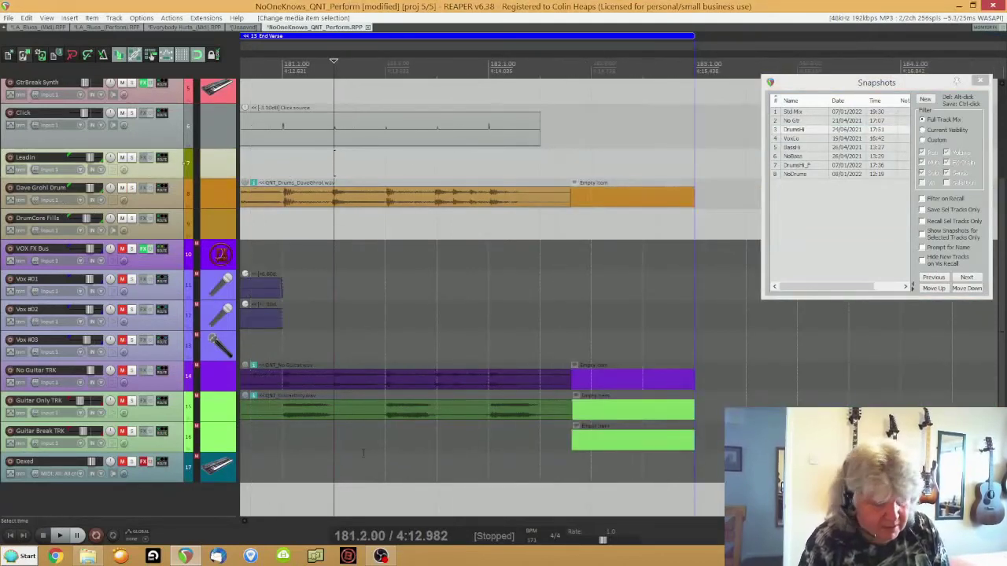
pyautogui.click(11, 535)
pyautogui.scroll(-1, 594, 165)
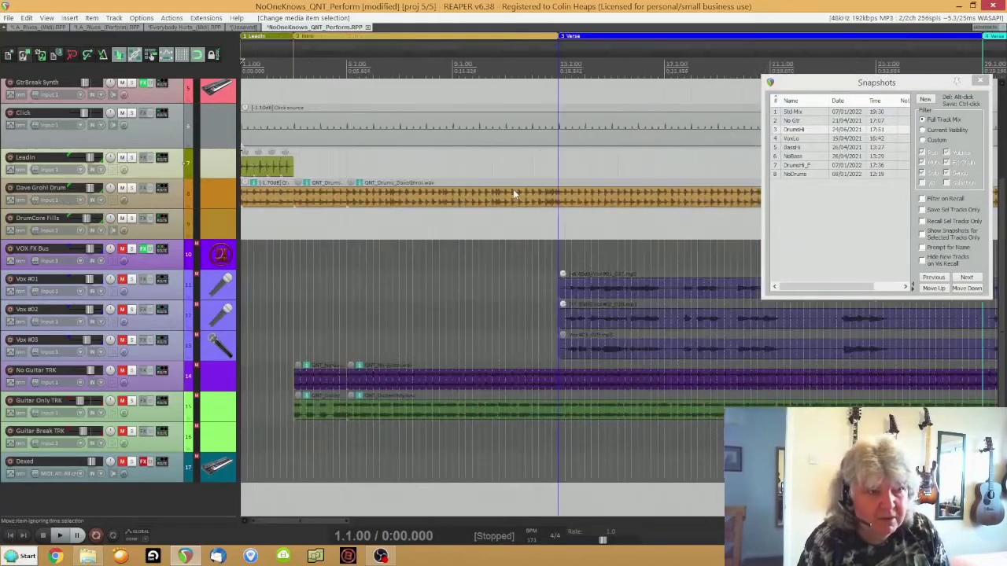
pyautogui.click(593, 165)
pyautogui.press('space')
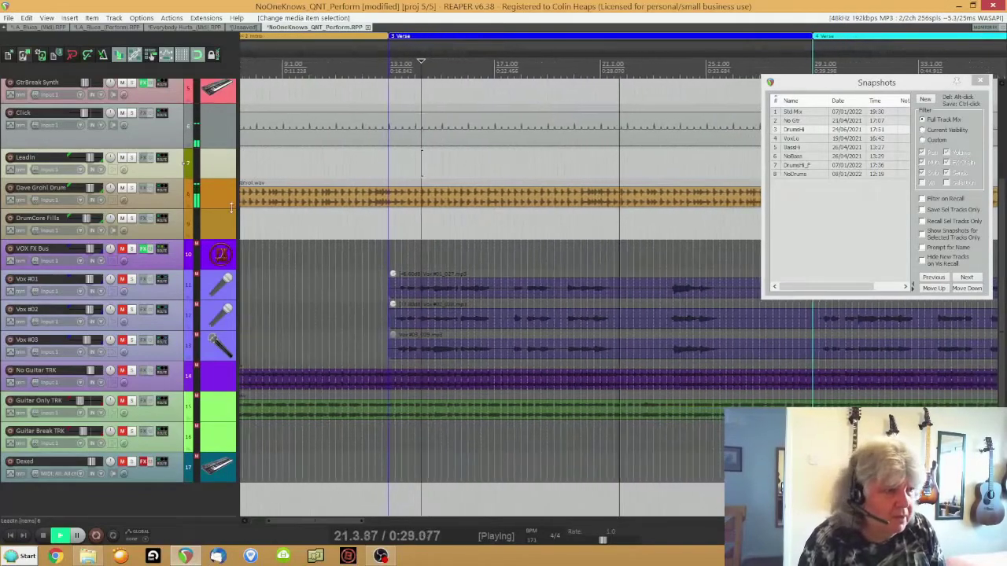
pyautogui.click(132, 187)
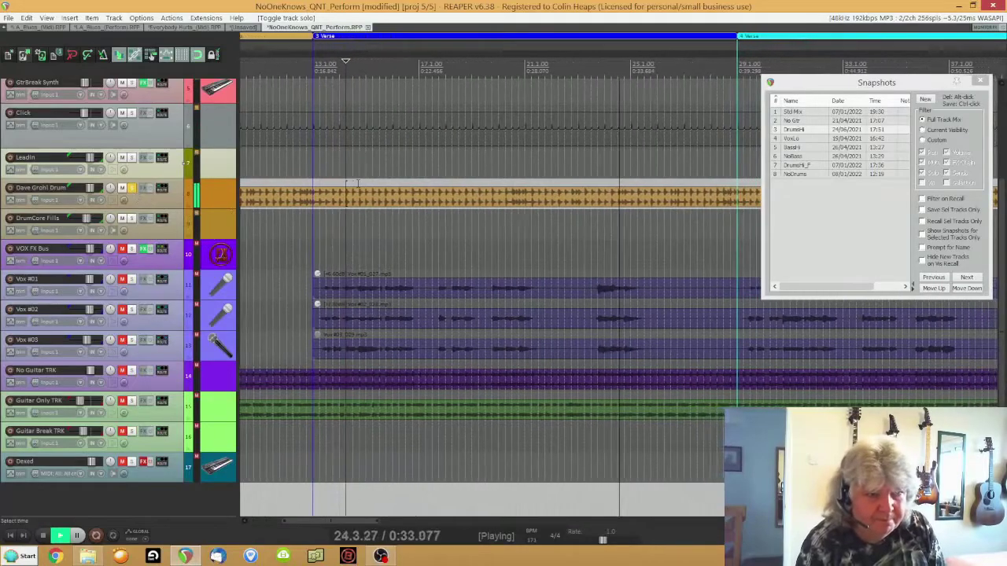
pyautogui.click(132, 187)
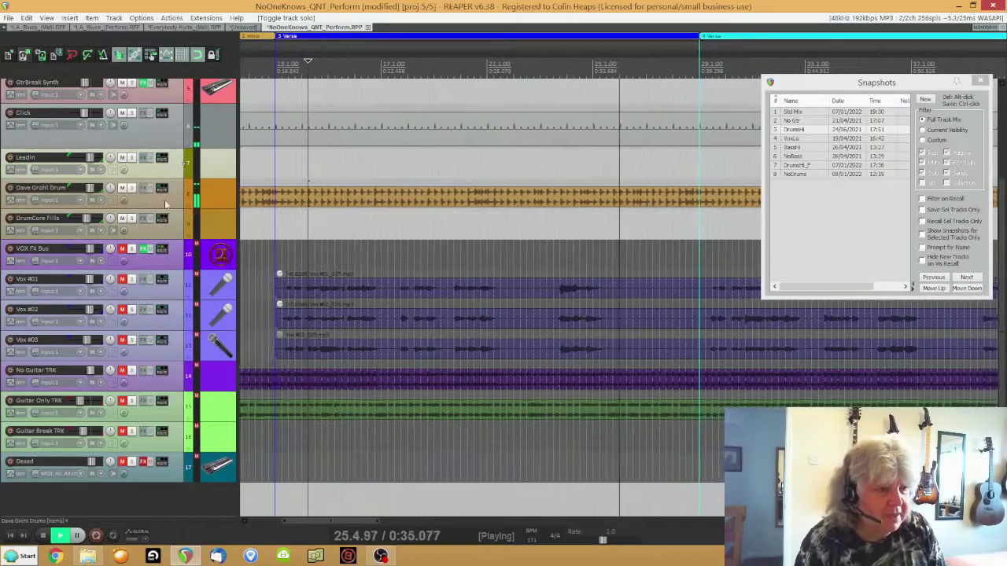
pyautogui.press('space')
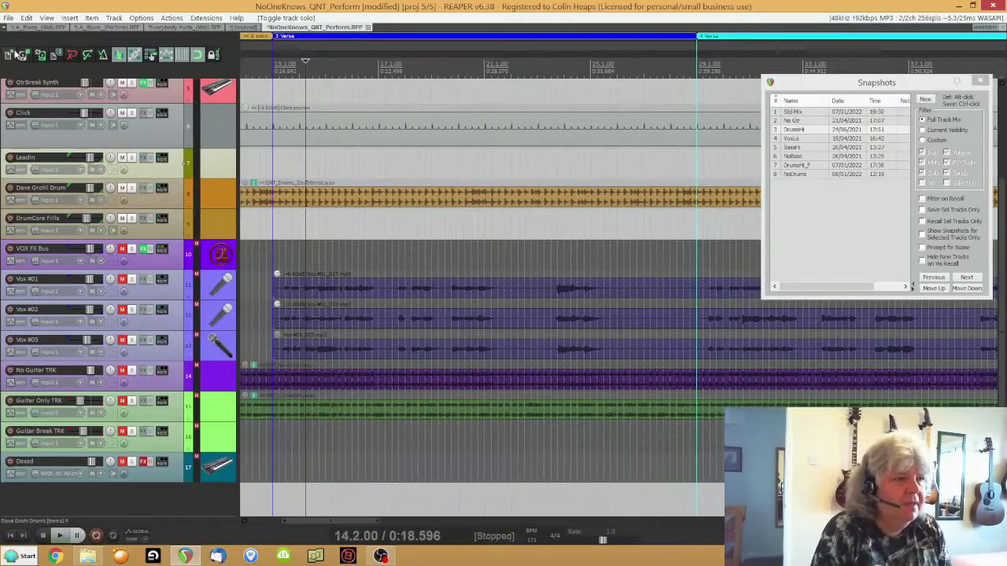
pyautogui.click(23, 54)
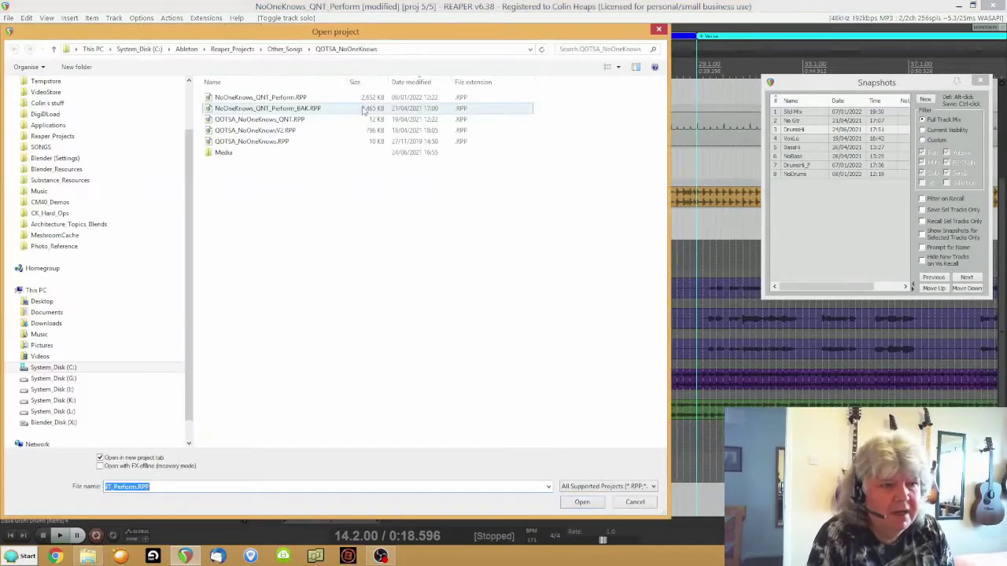
# - From Other_Songs, enter the Muse_Hysteria folder and open Muse_Hysteria_(Perform).RPP
pyautogui.click(297, 49)
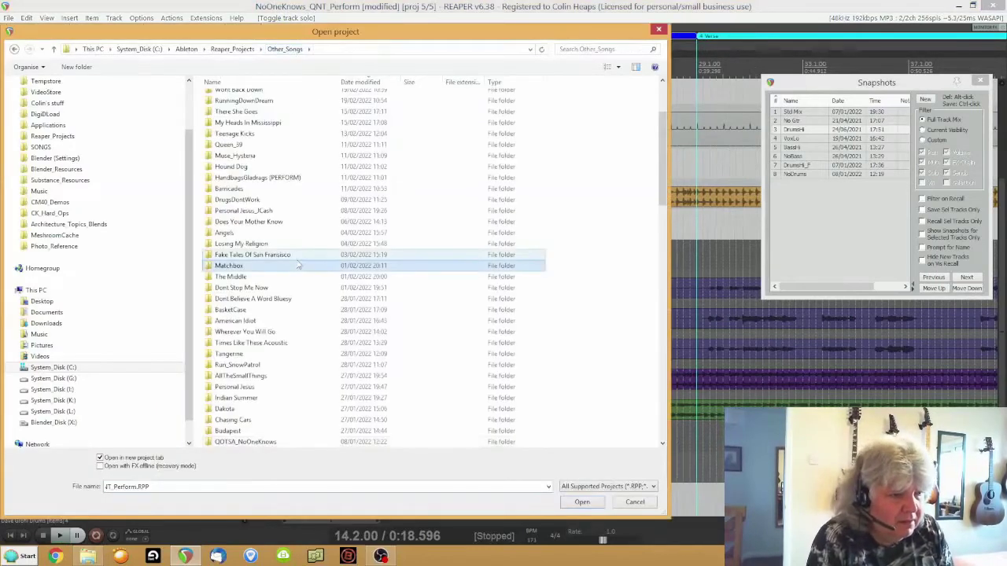
pyautogui.scroll(-5, 307, 283)
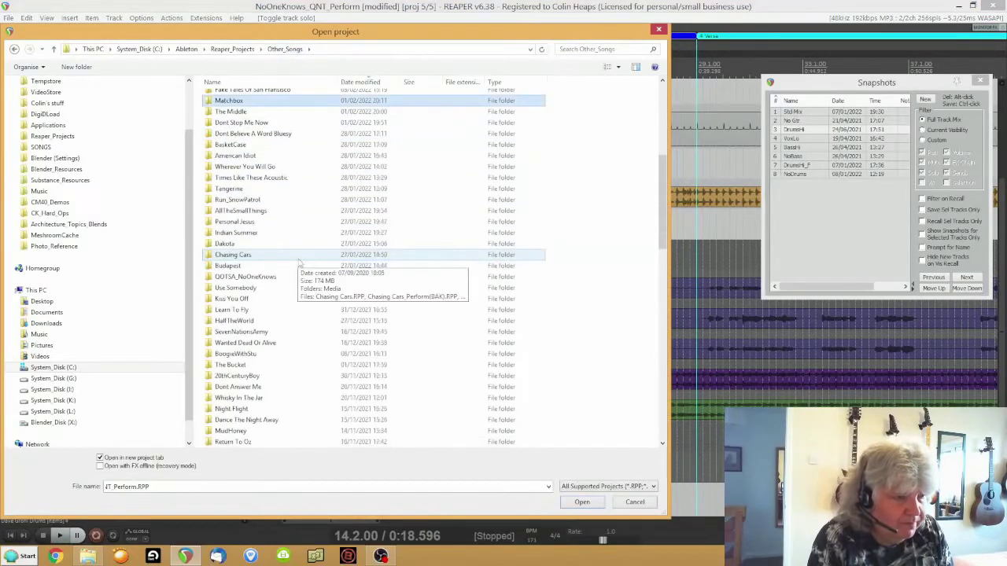
pyautogui.scroll(-1, 311, 301)
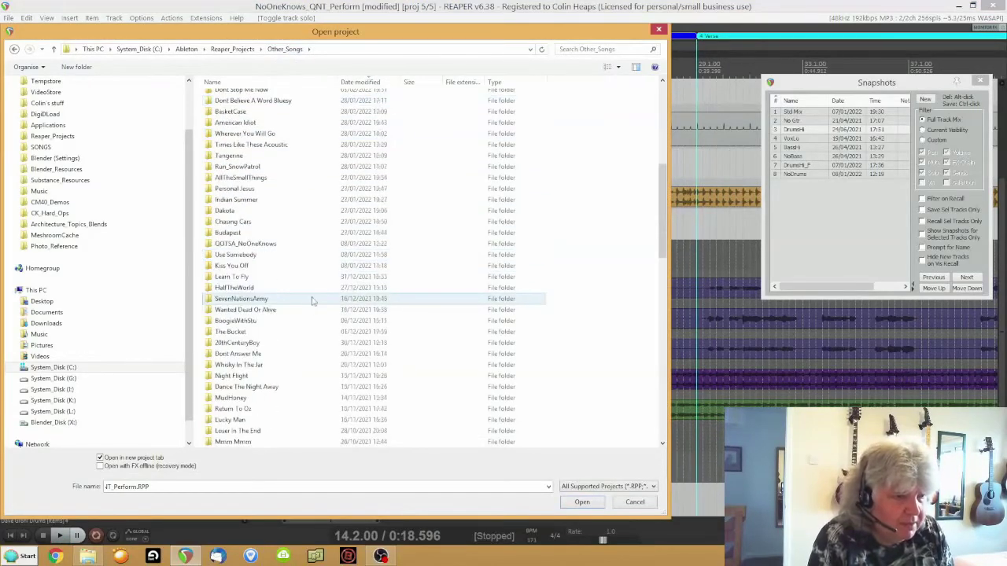
pyautogui.scroll(7, 312, 301)
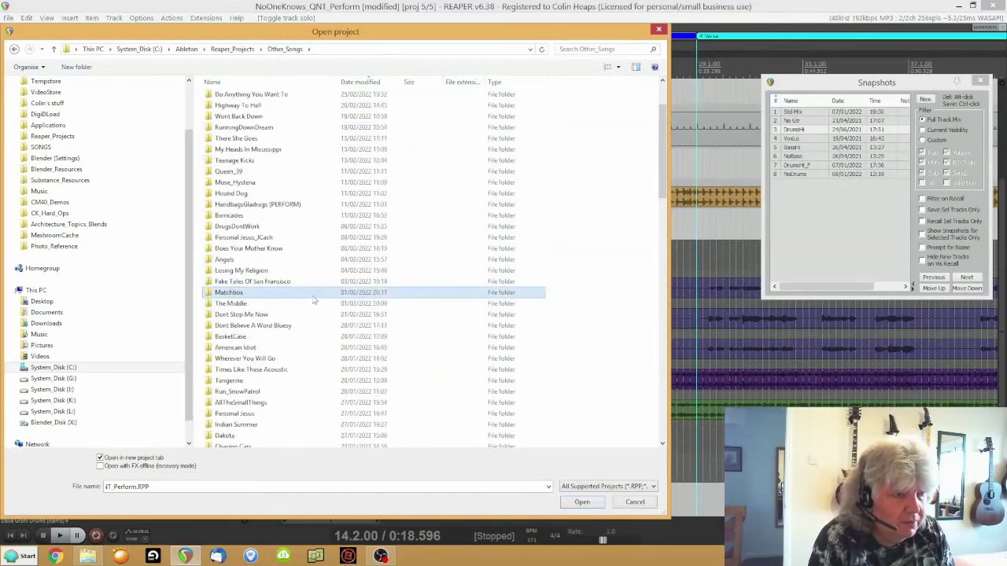
pyautogui.scroll(2, 313, 299)
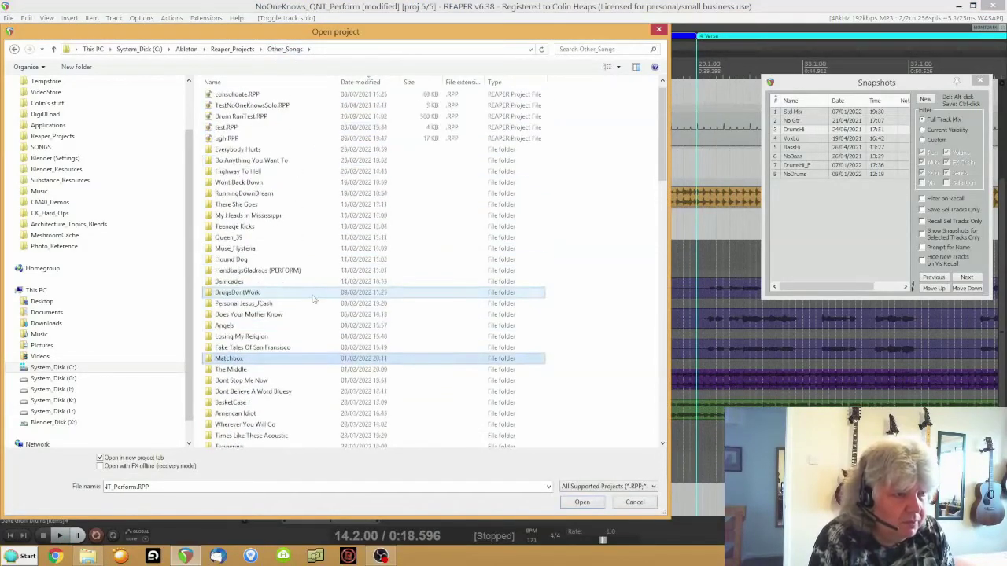
pyautogui.doubleClick(236, 248)
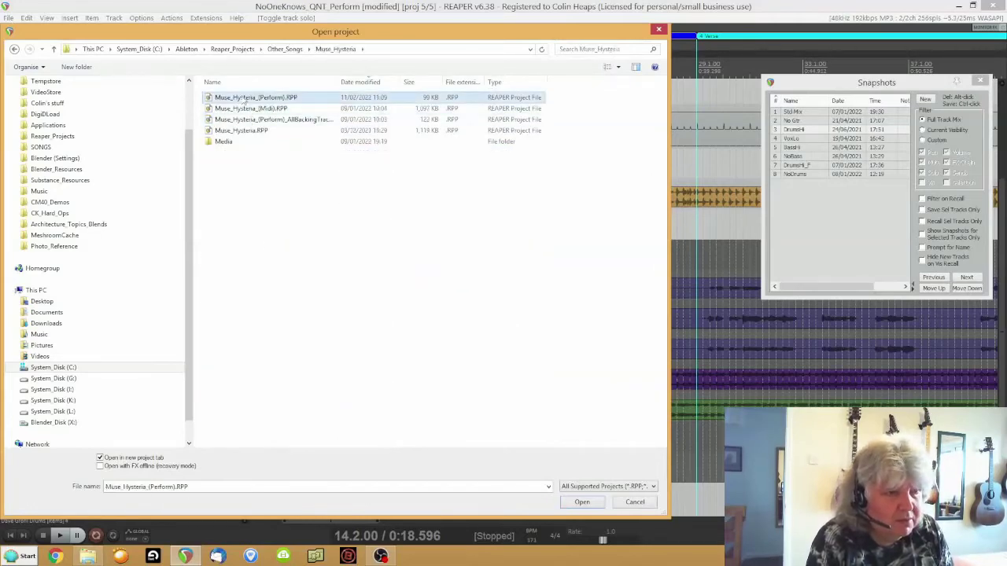
pyautogui.doubleClick(243, 97)
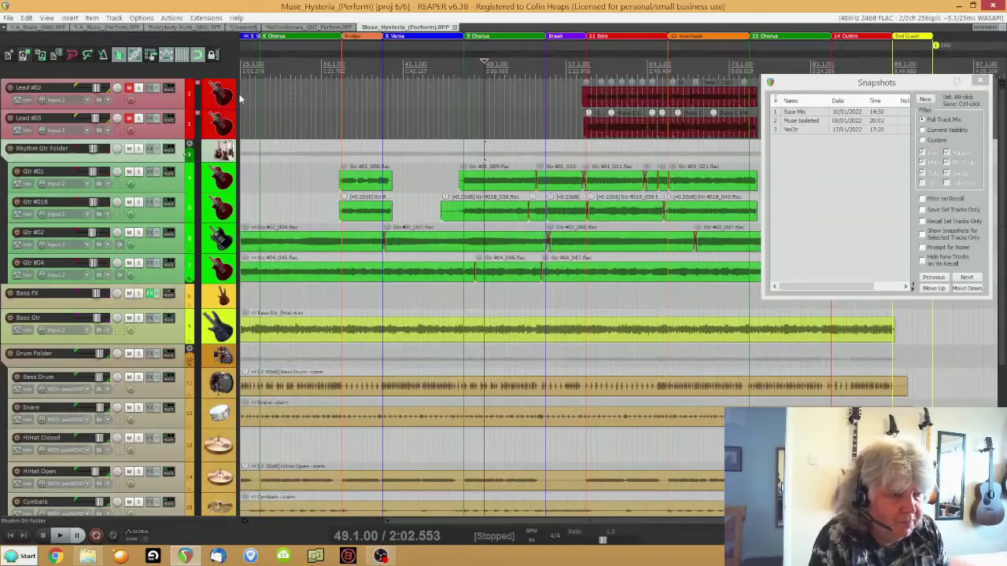
pyautogui.scroll(-3, 59, 309)
pyautogui.scroll(-2, 70, 315)
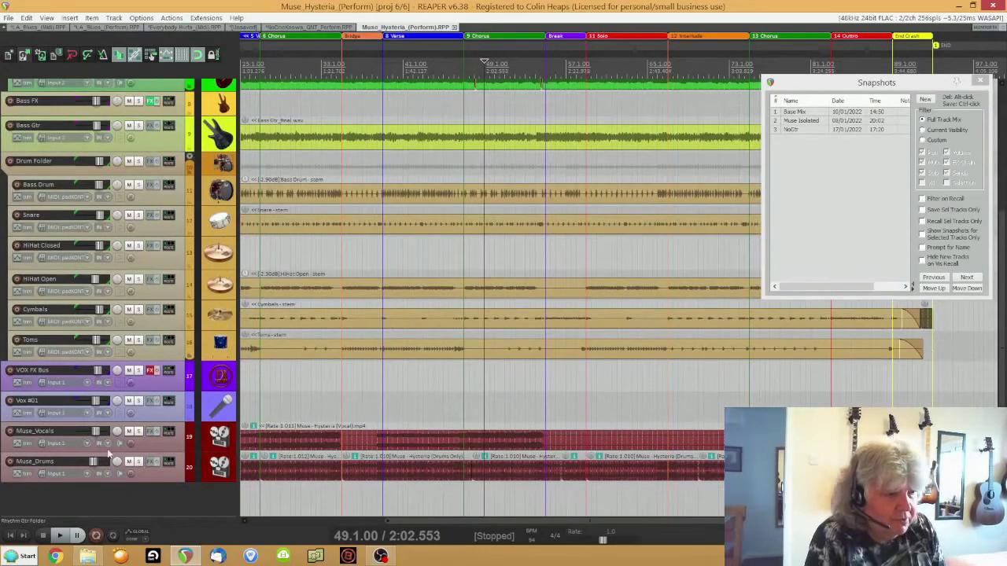
pyautogui.click(139, 462)
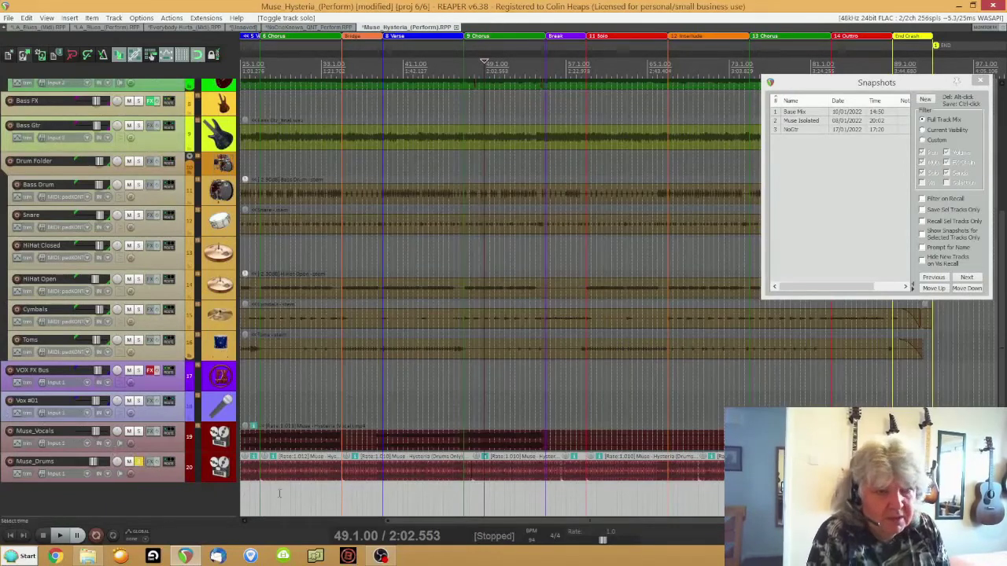
pyautogui.click(407, 497)
pyautogui.press('space')
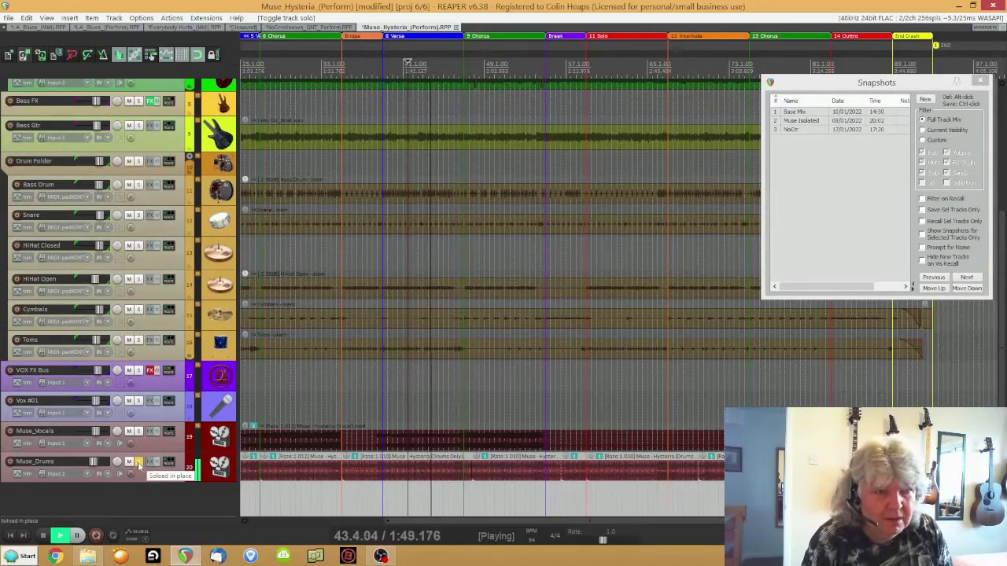
pyautogui.press('space')
pyautogui.click(138, 464)
pyautogui.scroll(5, 48, 315)
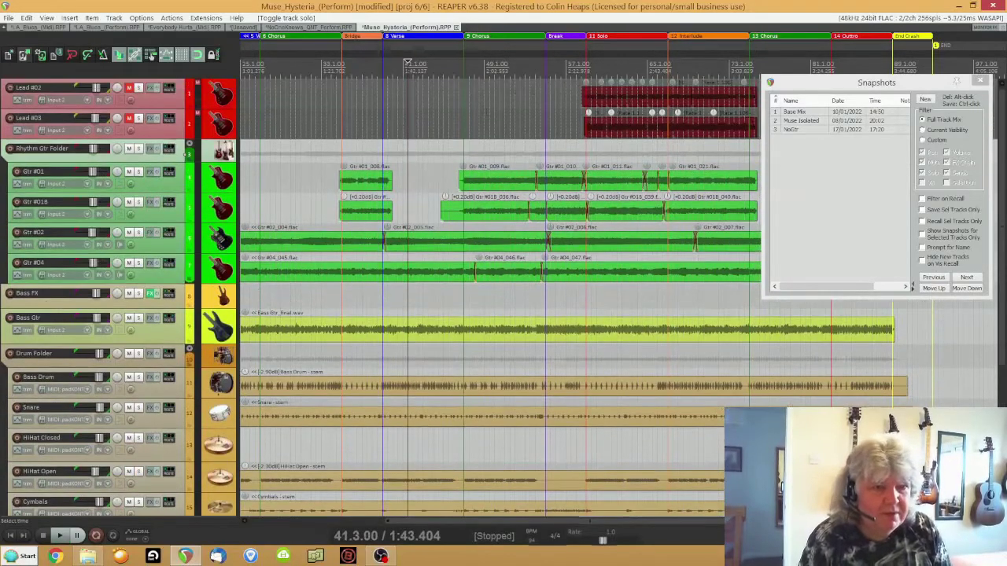
# - Load the Base Mix snapshot and play Muse_Hysteria with it, then stop playback
pyautogui.click(775, 114)
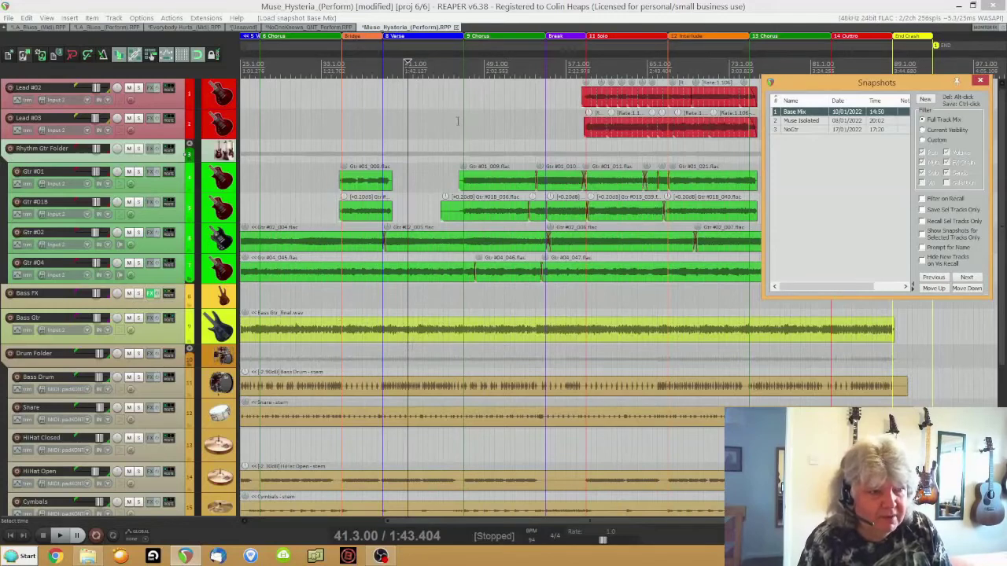
pyautogui.press('space')
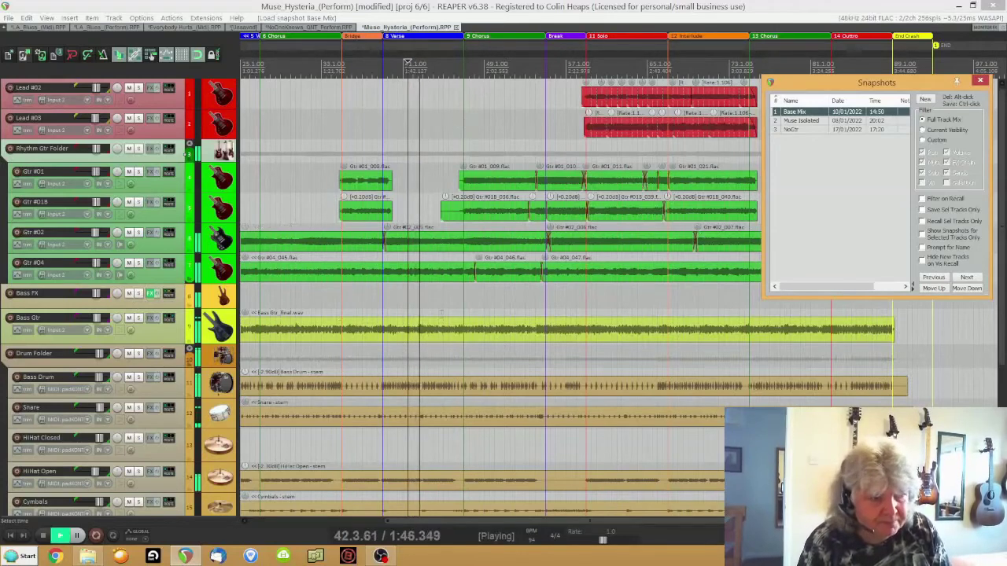
pyautogui.click(42, 538)
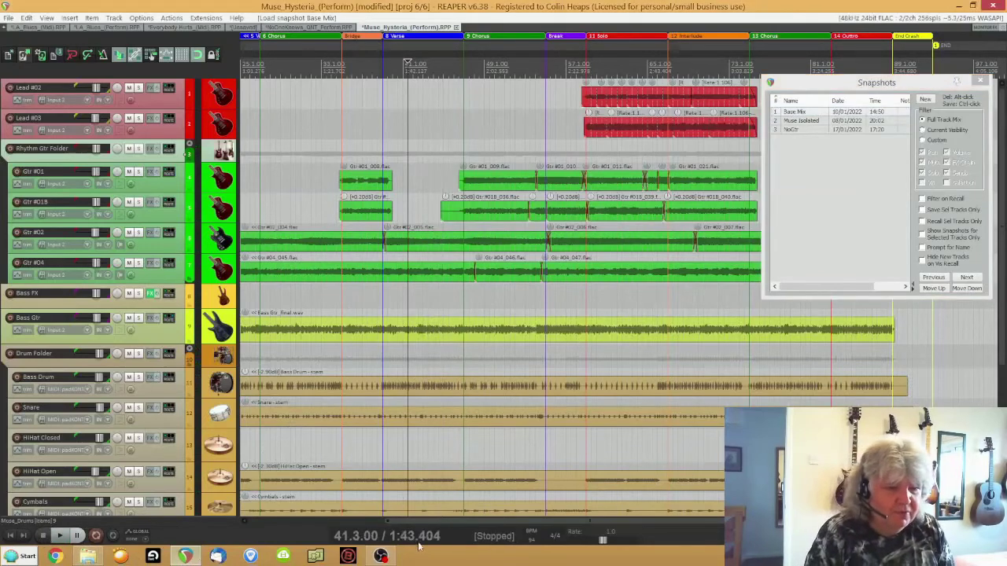
pyautogui.click(381, 556)
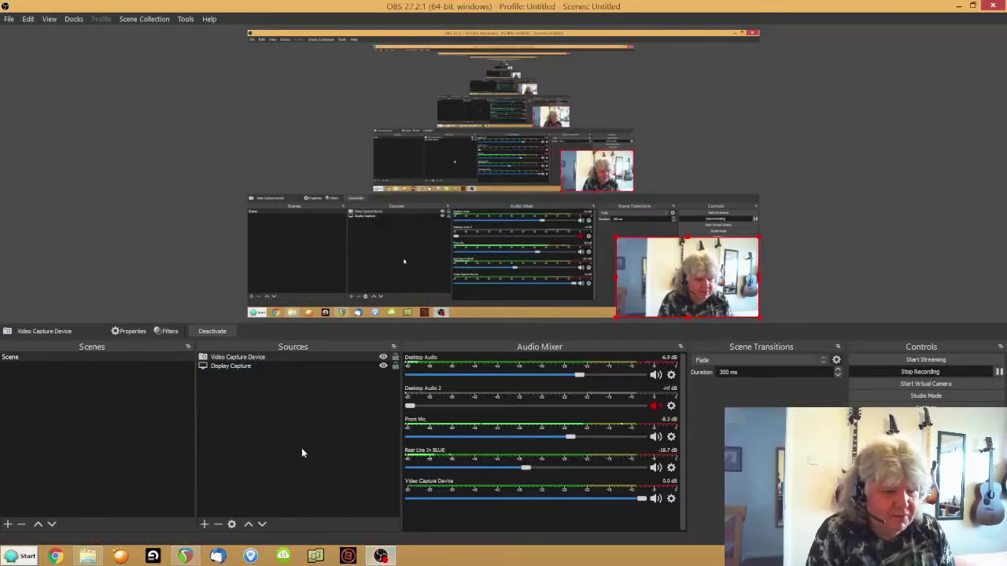
pyautogui.hotkey('alt', 'Tab')
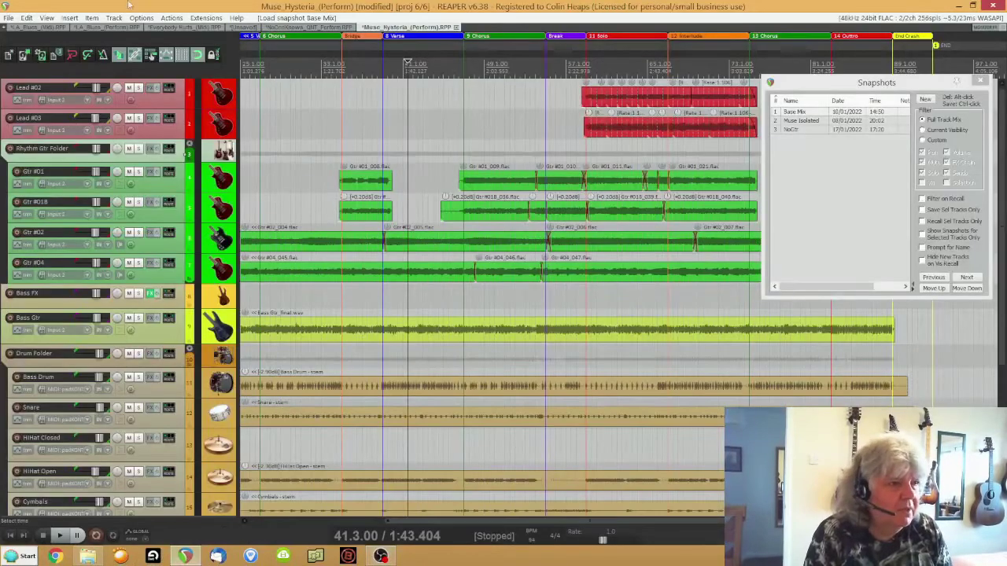
# - In the LA_Blues_(Perform) tab, move the Snapshots window and shorten the Bass Gtr track lane
pyautogui.click(91, 28)
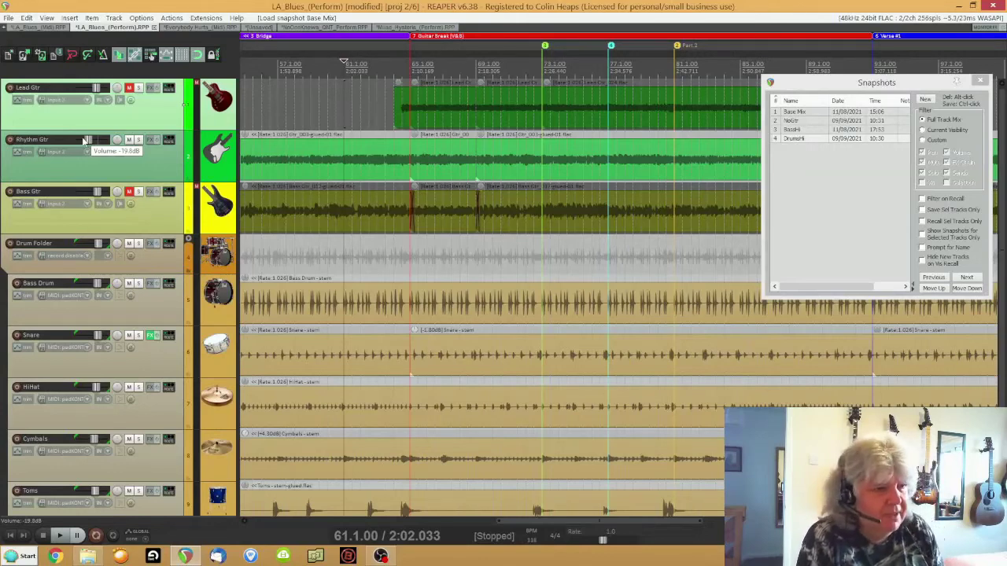
pyautogui.scroll(-2, 75, 170)
pyautogui.scroll(2, 75, 170)
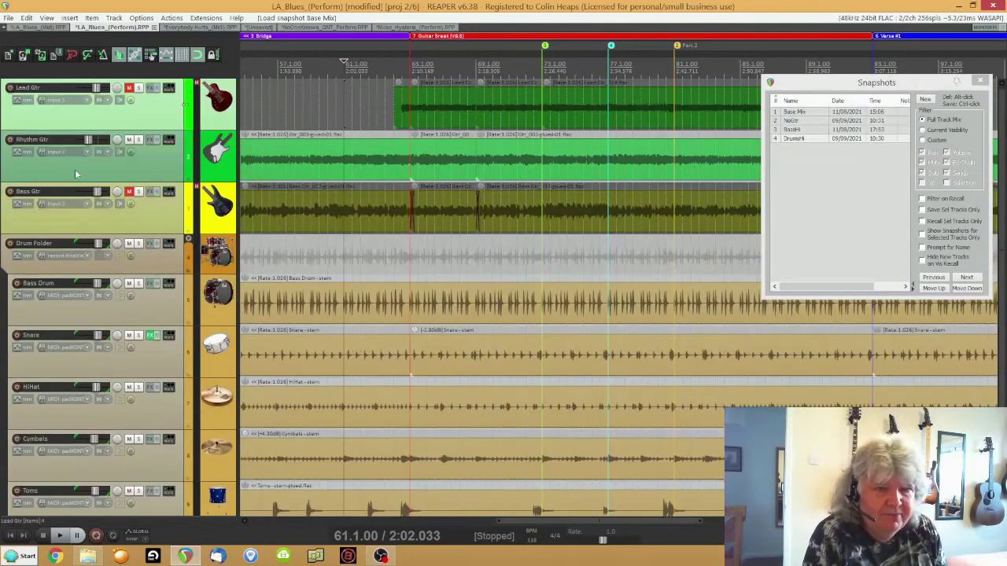
pyautogui.moveTo(824, 90); pyautogui.dragTo(737, 110)
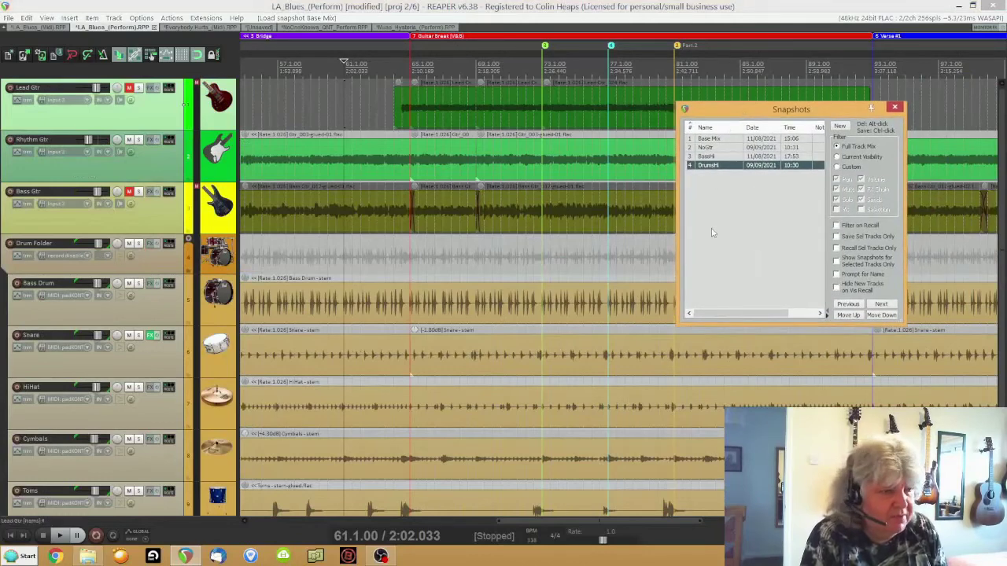
pyautogui.moveTo(144, 236); pyautogui.dragTo(140, 215)
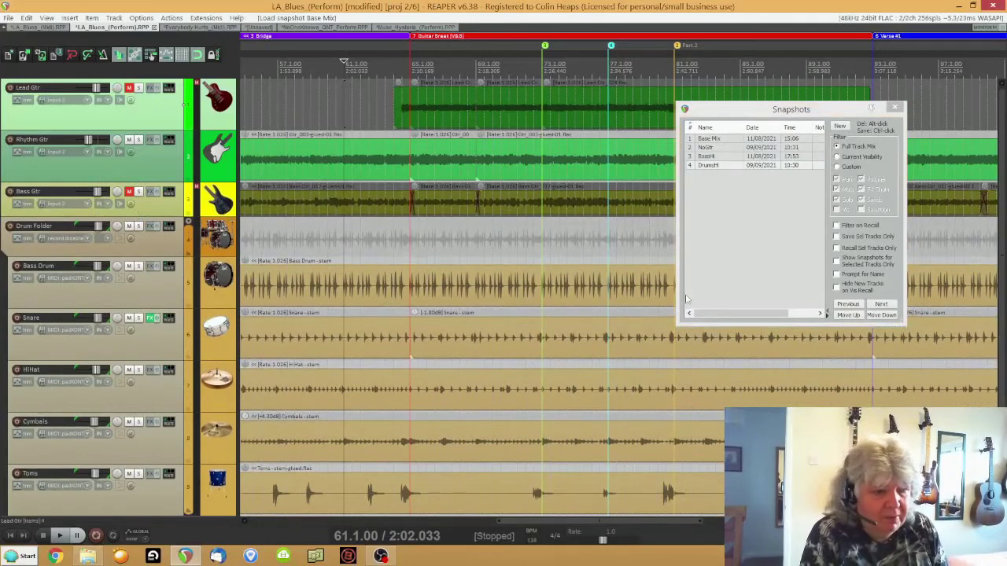
pyautogui.moveTo(382, 557)
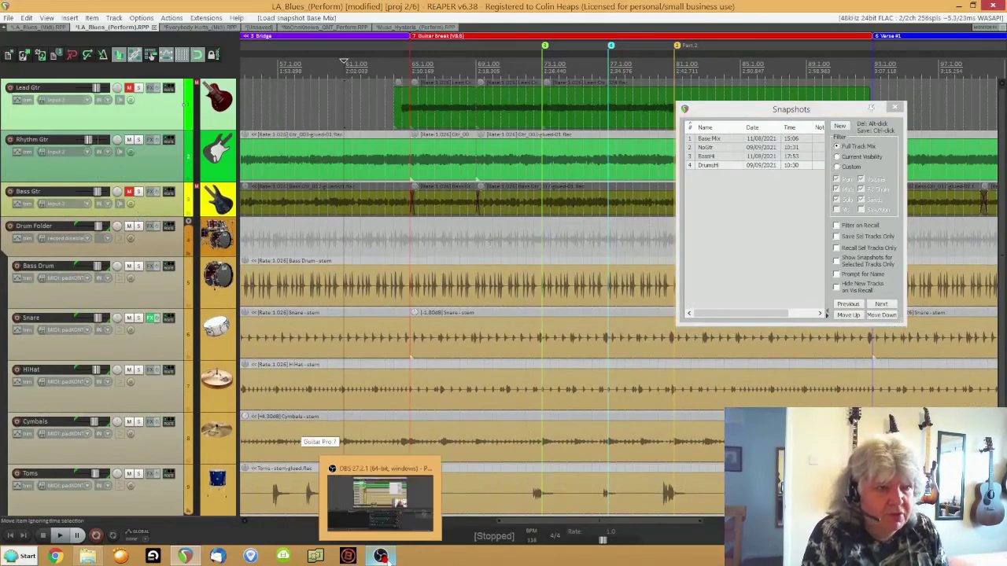